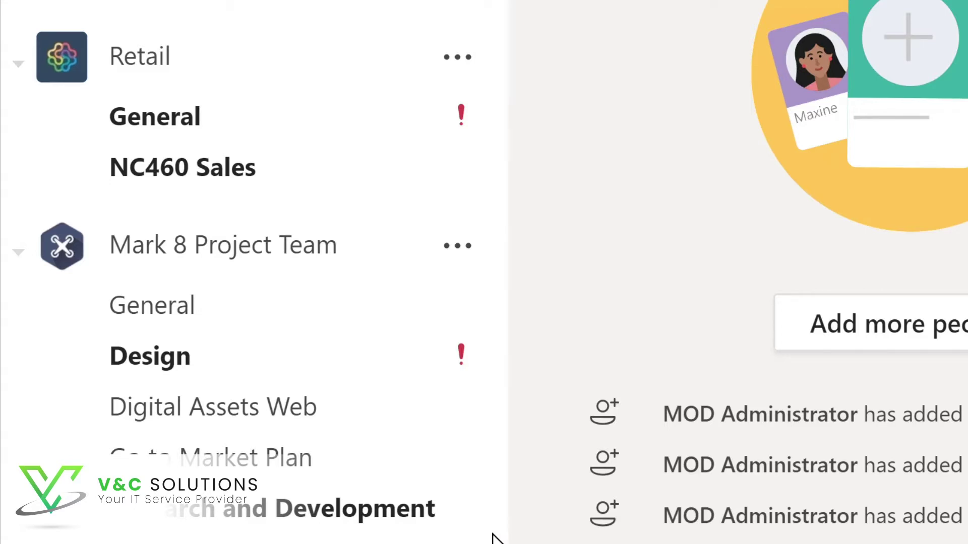
- Open the Monthly Reports channel of the Sales and Marketing team
scroll(242, 272, down, 3)
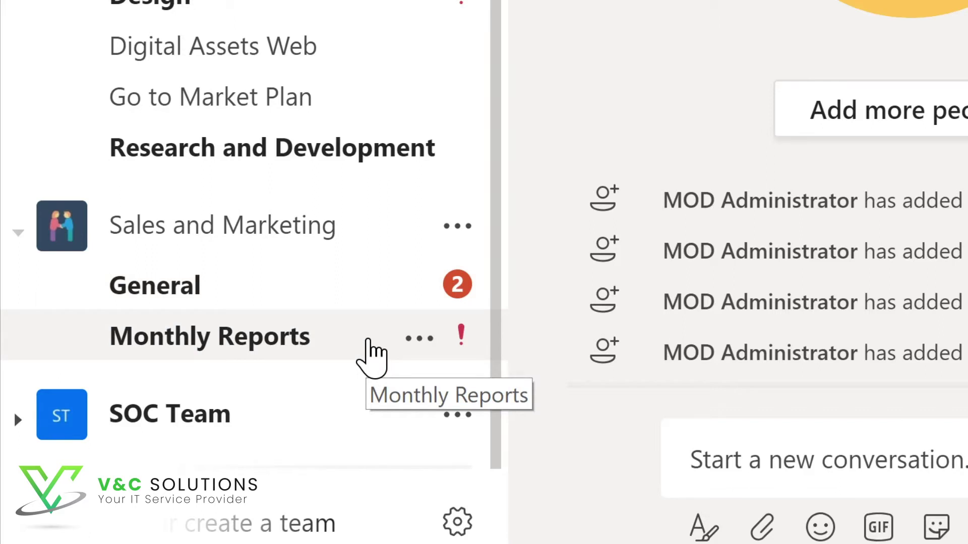
click(368, 338)
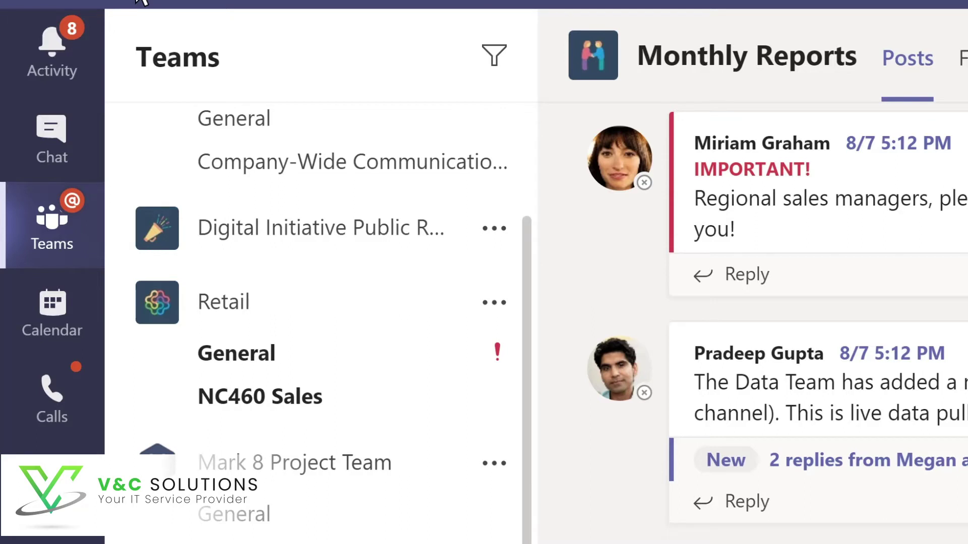
- Filter the activity feed by the keyword "marketing"
click(73, 70)
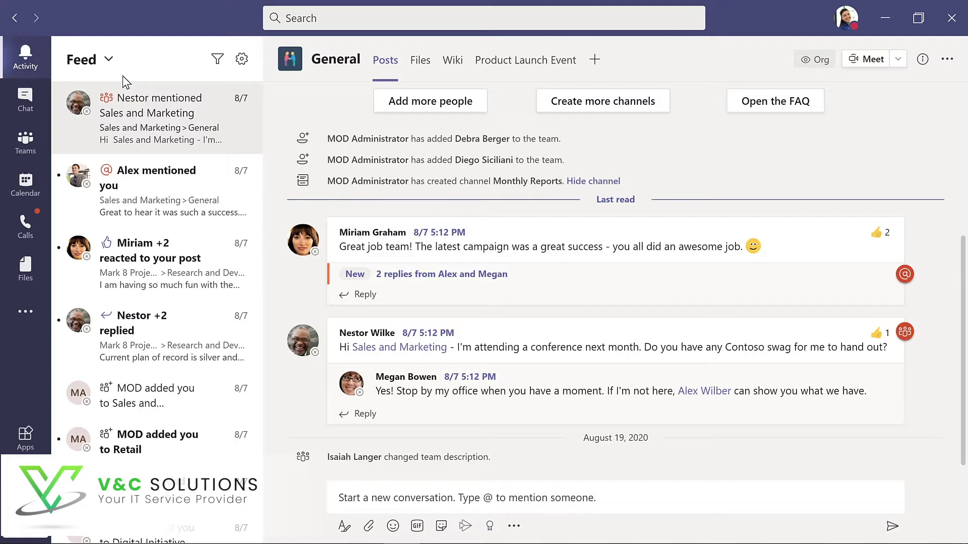
click(219, 60)
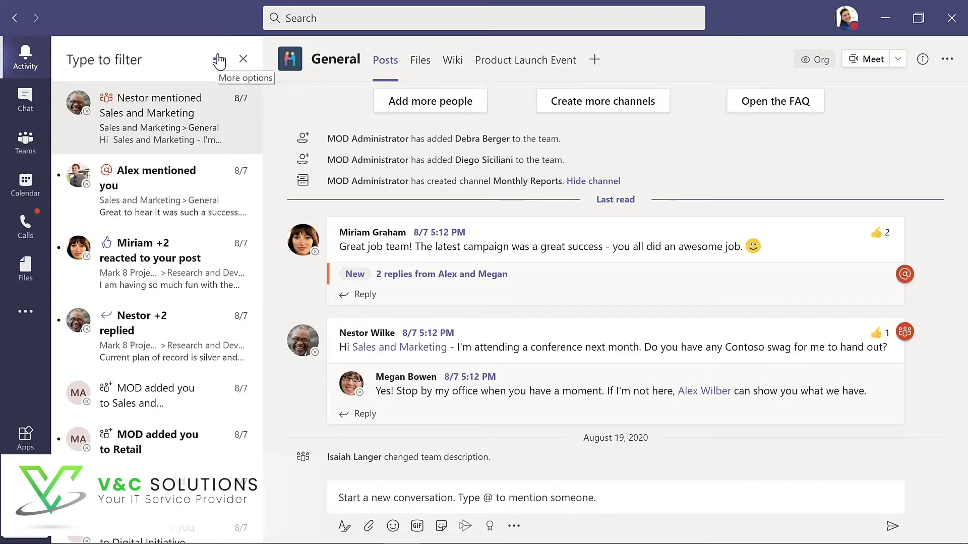
text(ma)
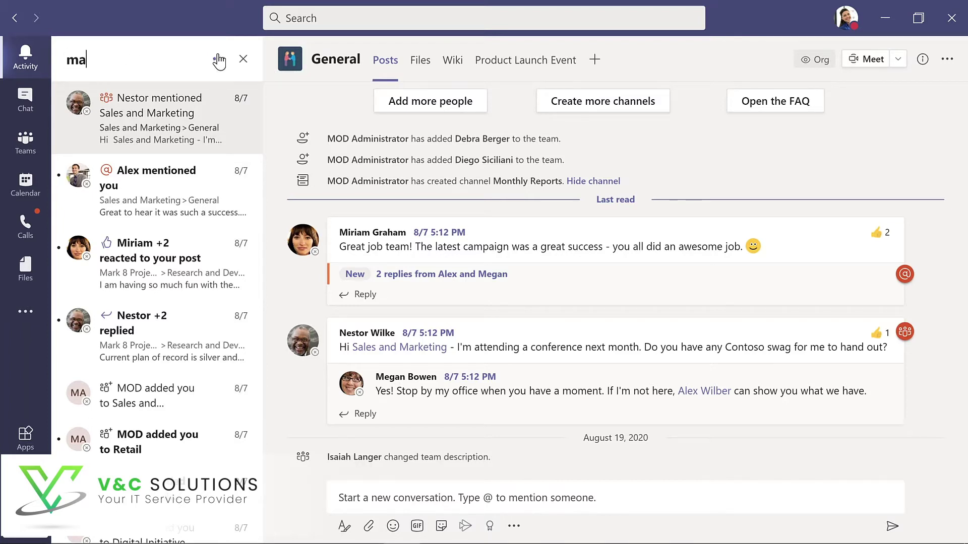
text(rketing)
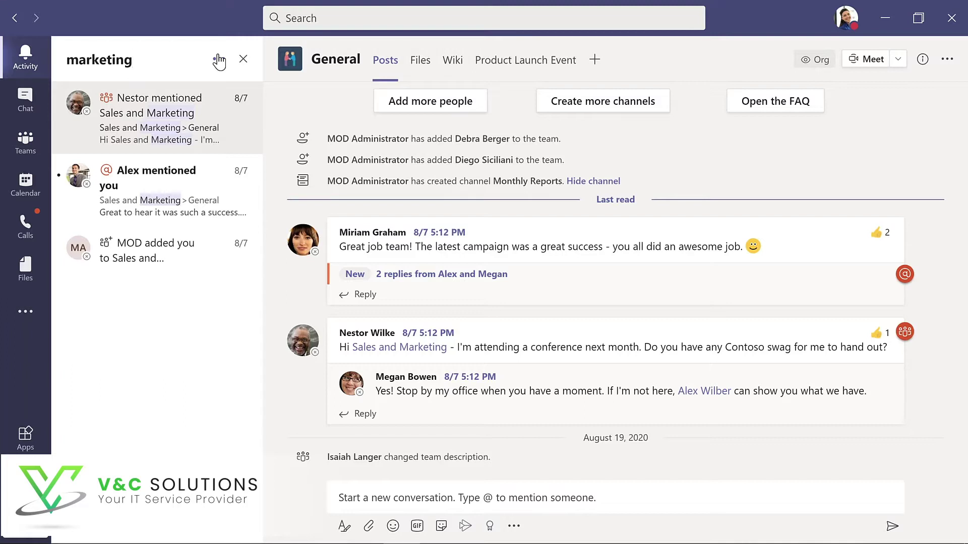
- Look through the Chat, Calendar, Calls, Files and Apps areas in turn, ending with the account options
click(40, 107)
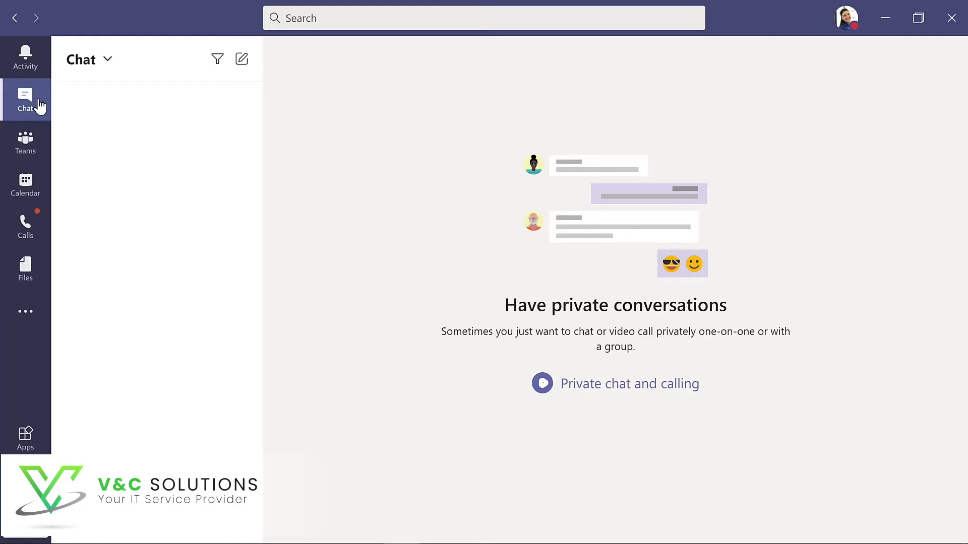
click(26, 186)
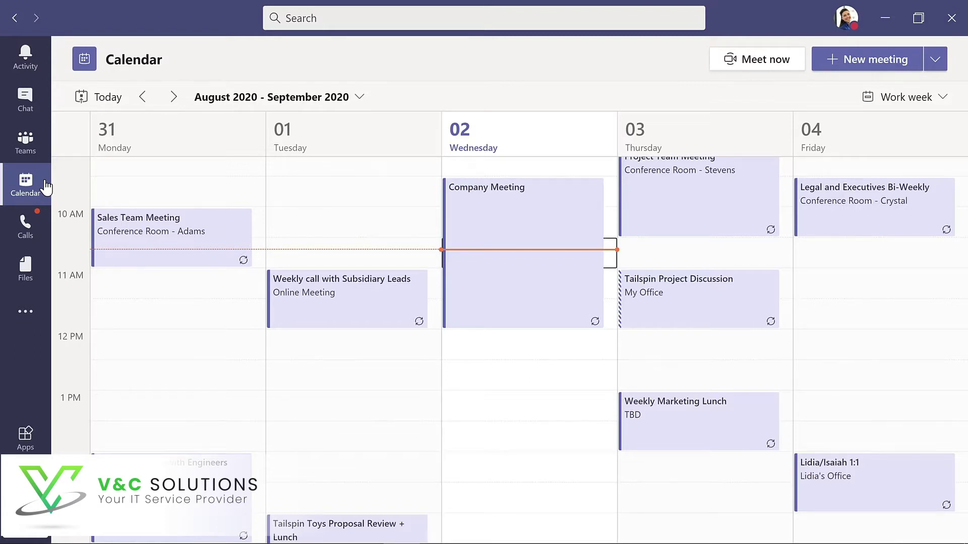
click(26, 227)
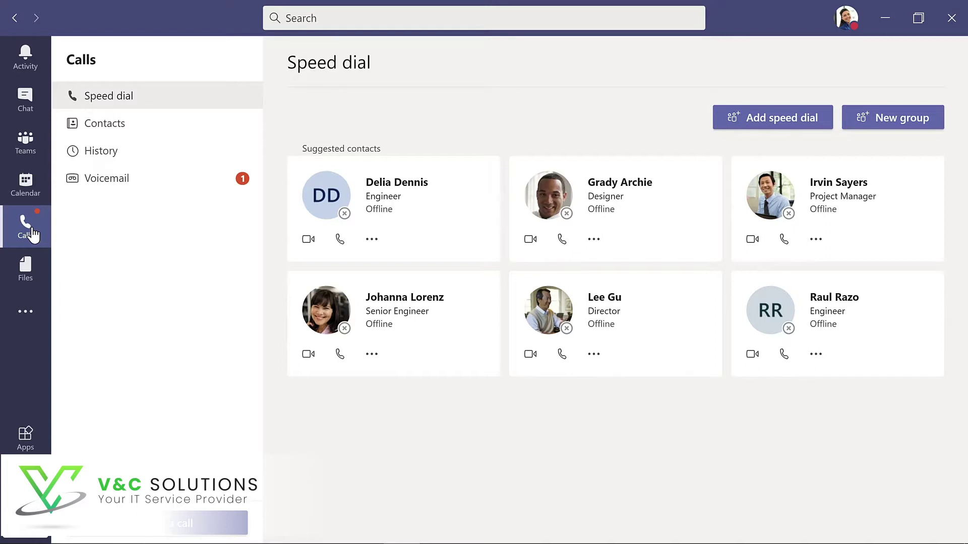
click(26, 270)
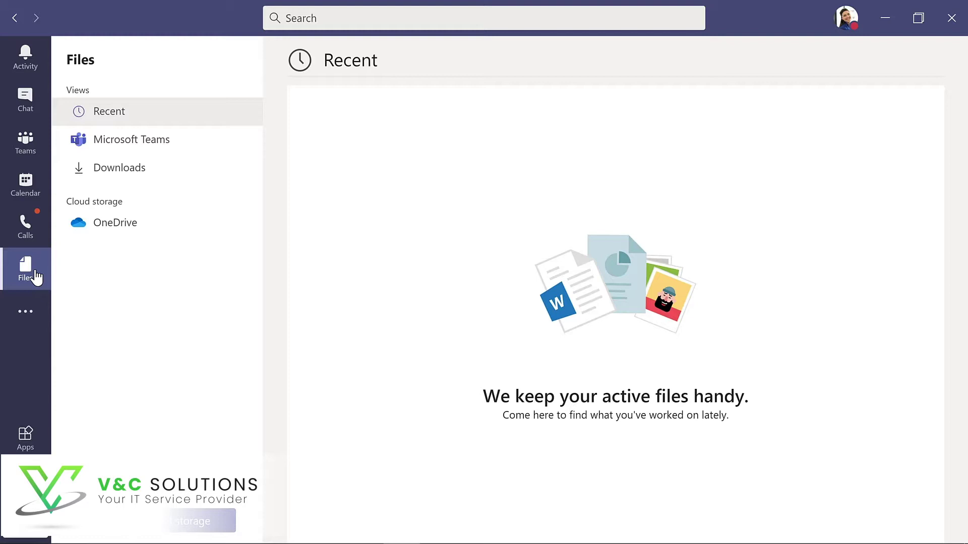
click(25, 438)
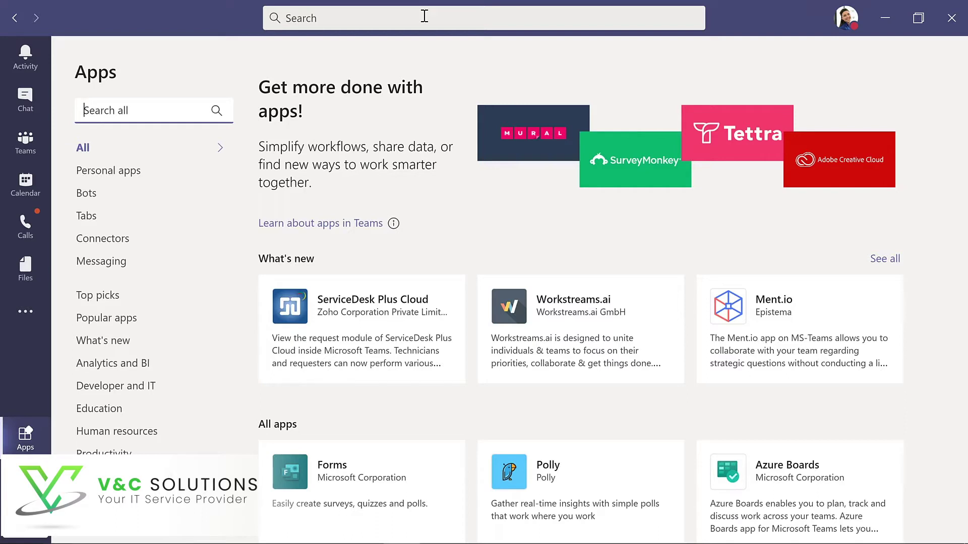
click(845, 25)
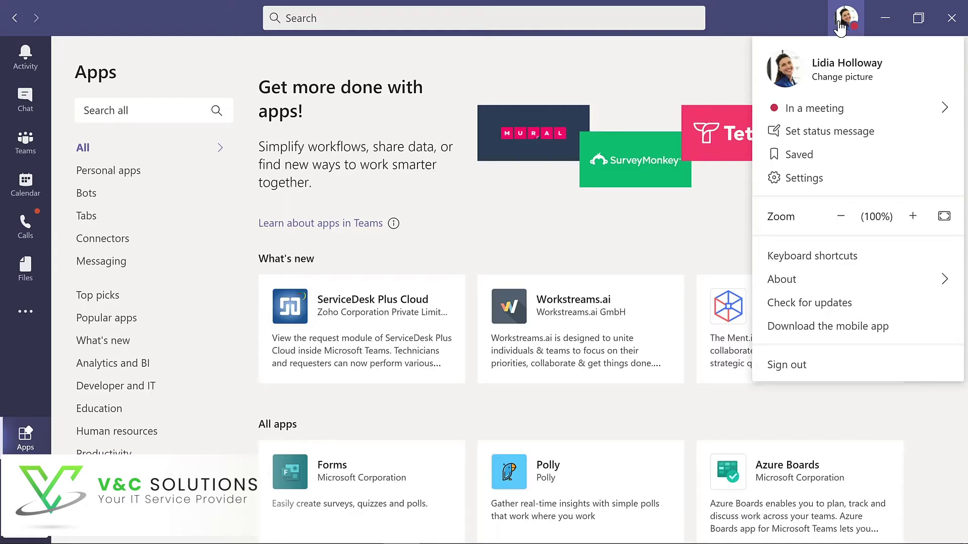
- Create a private team from scratch with the name Evergreen Project Team
click(40, 147)
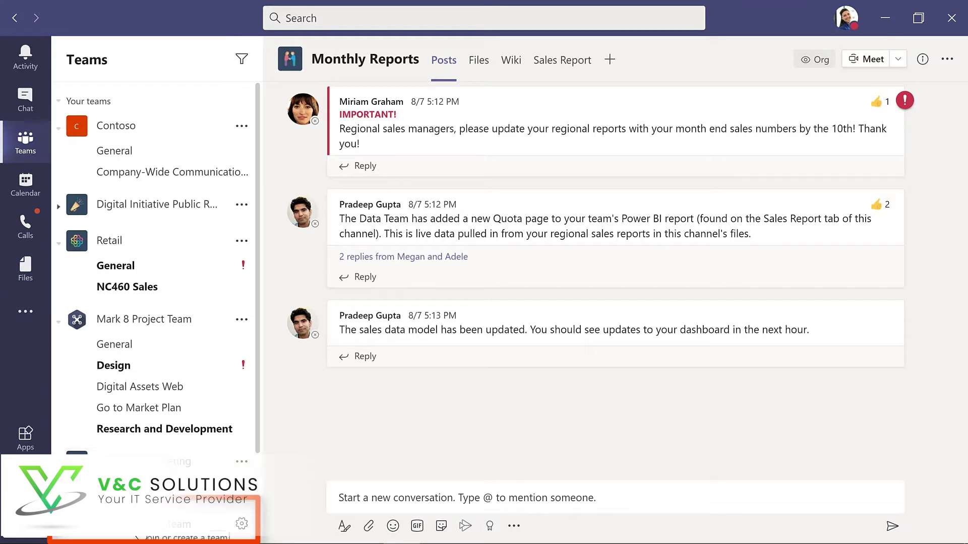
click(187, 537)
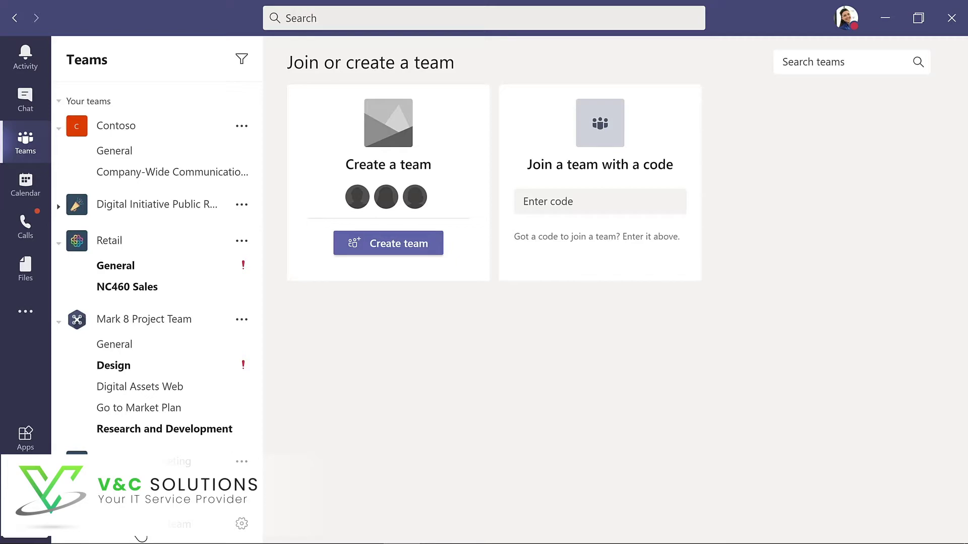
click(395, 243)
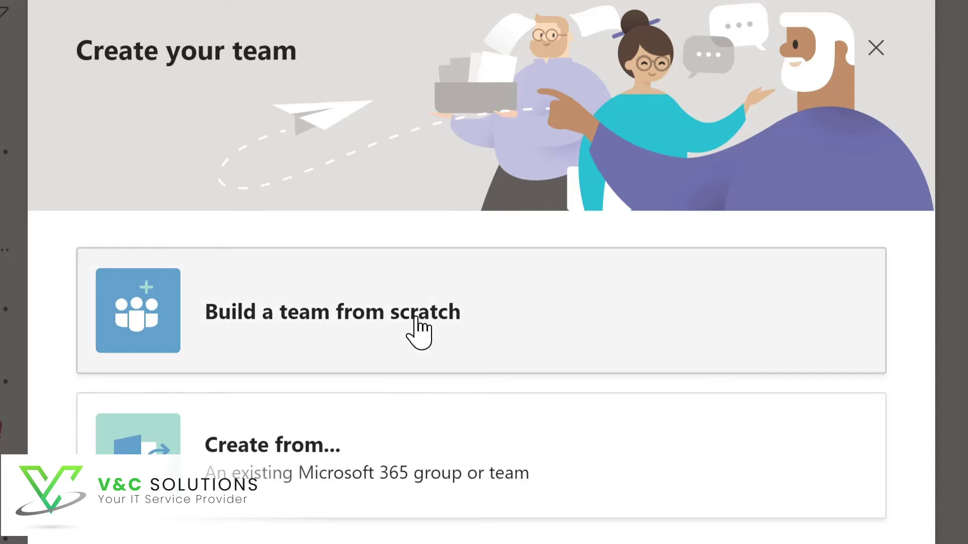
click(418, 333)
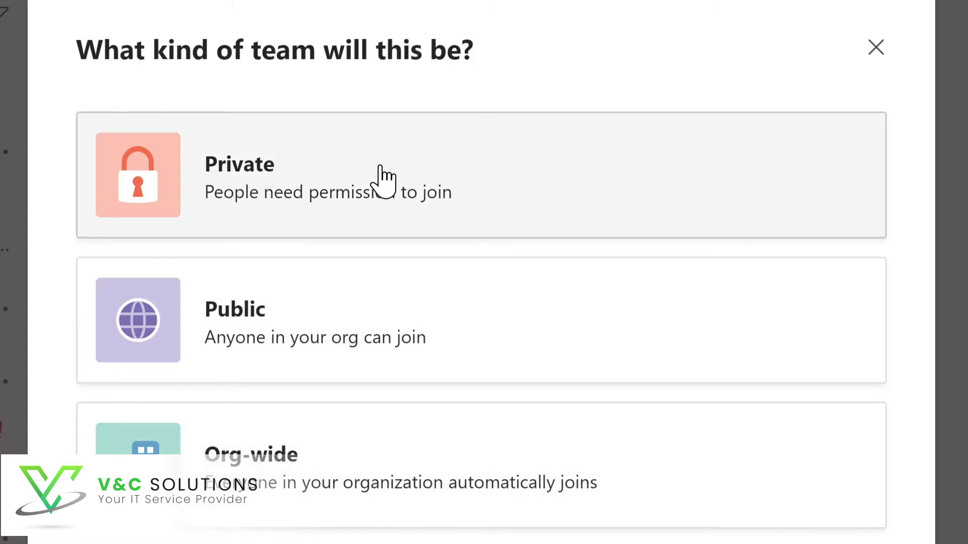
click(381, 172)
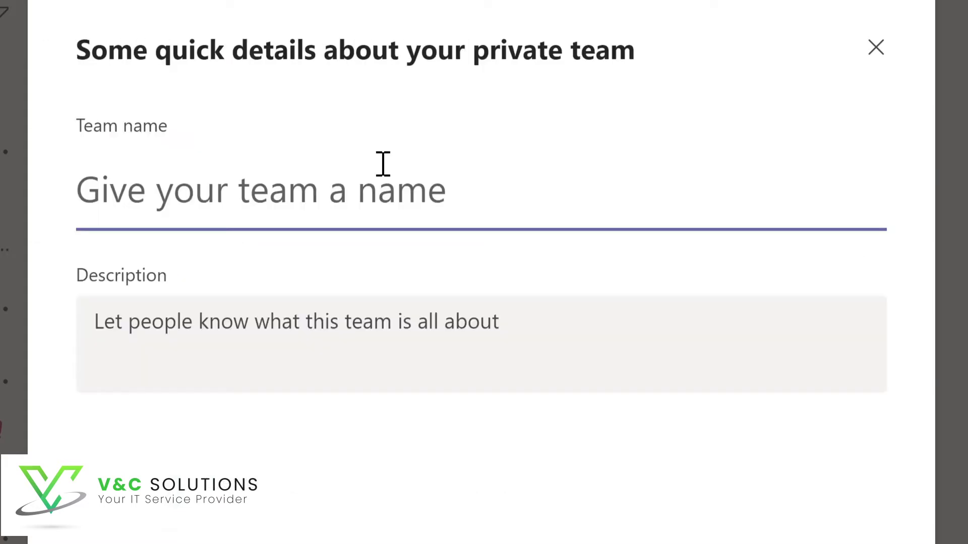
text(Evergre)
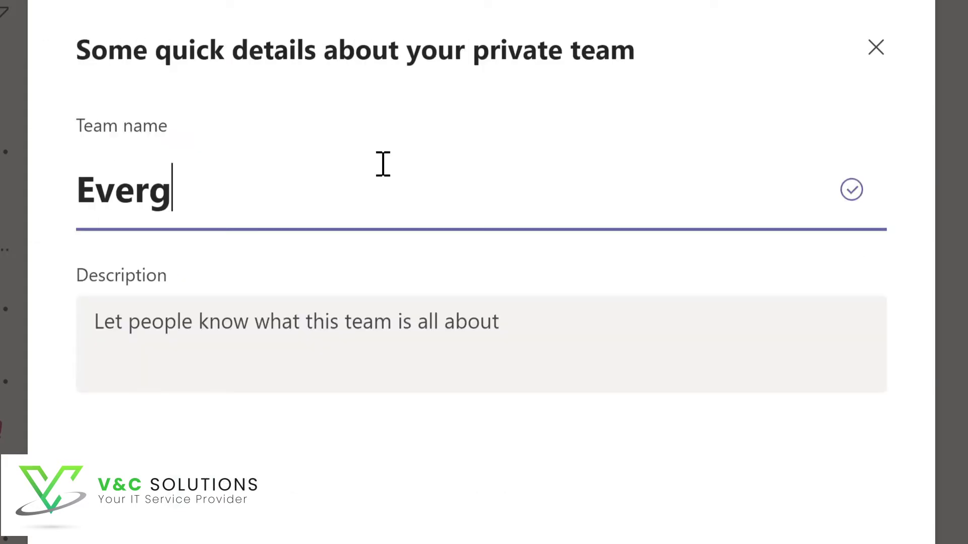
text(en)
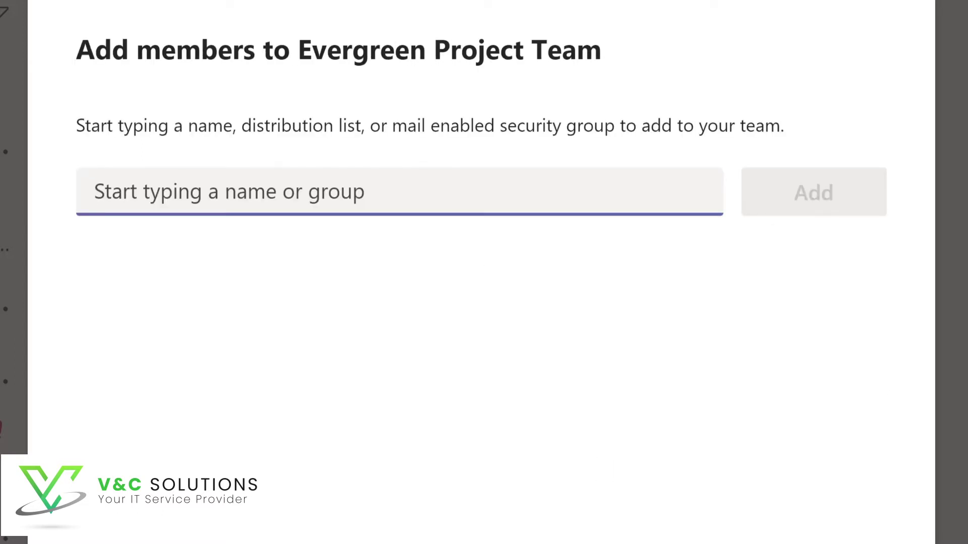
- Add the planner, project manager, IT admin and HR manager as members of the Evergreen Project Team
text(Lynn)
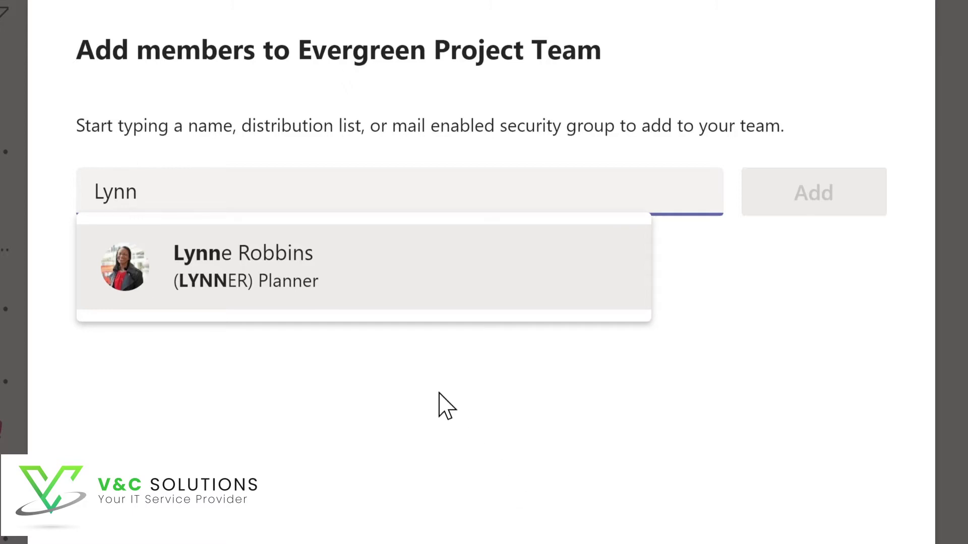
click(286, 278)
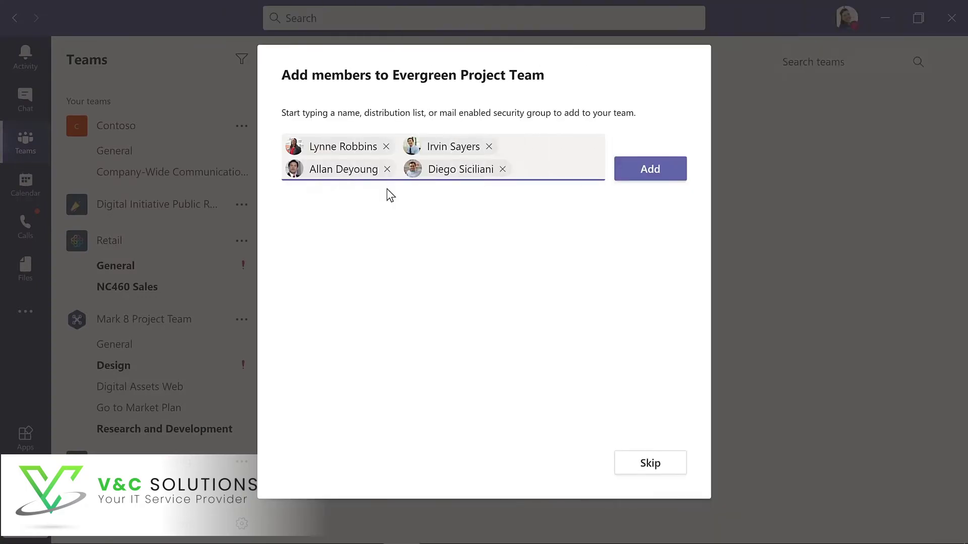
click(651, 177)
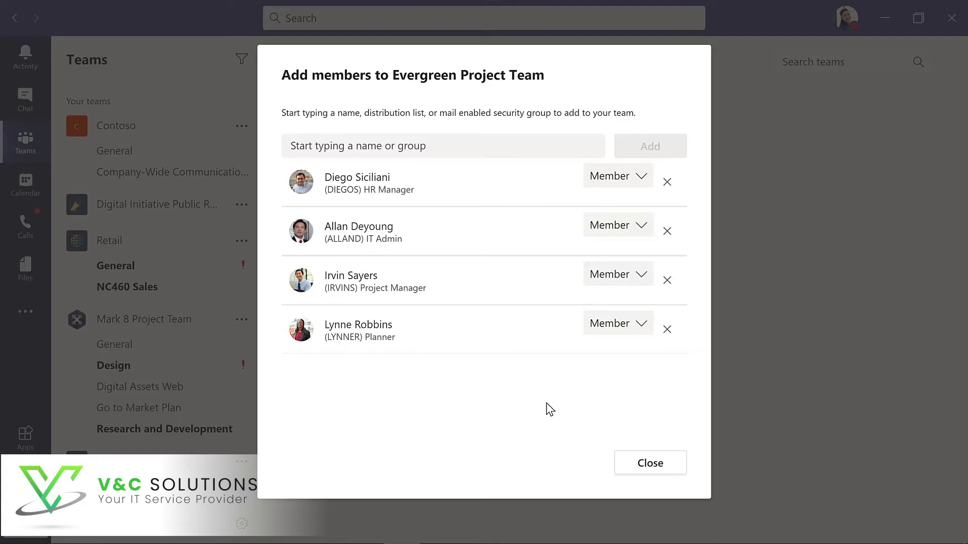
click(650, 463)
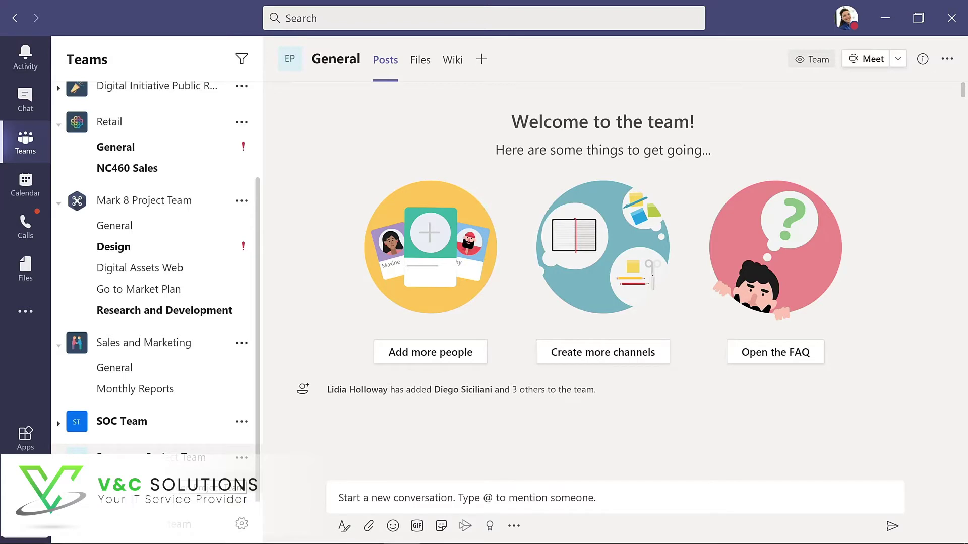
- Move the Evergreen Project Team directly above Sales and Marketing in the team list
drag(152, 450, 152, 255)
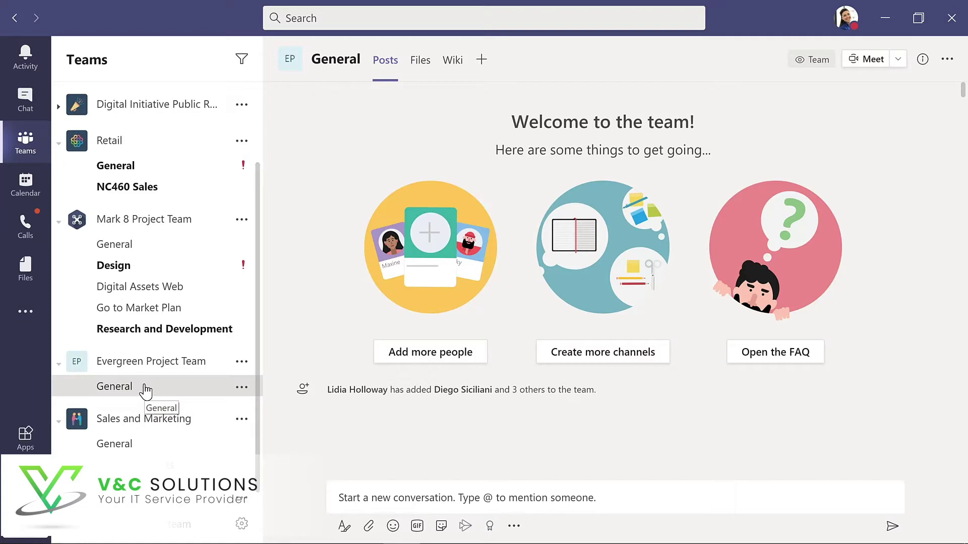
- Post "I'm excited to start planning our new LMS!" with a smiley emoji in the Evergreen Project Team's General channel
click(339, 503)
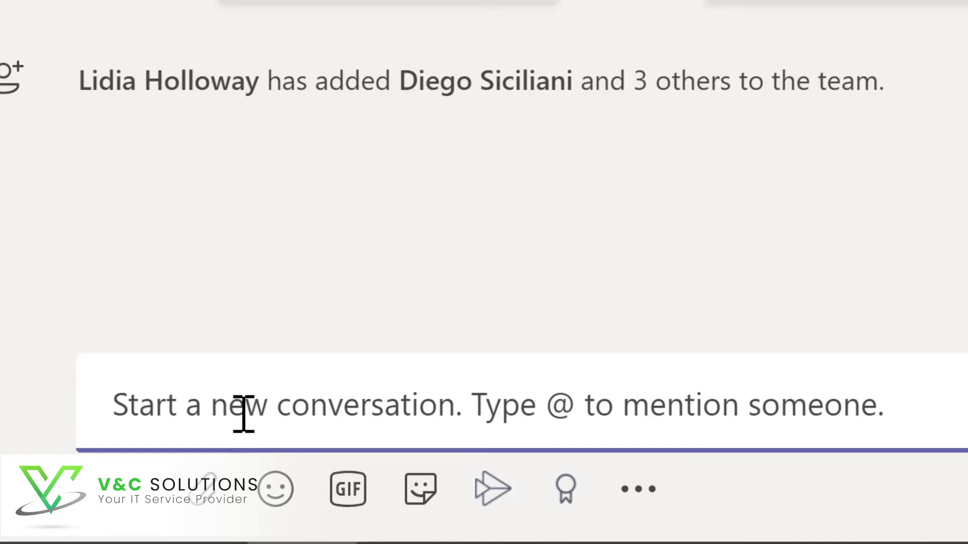
text(I'm excited to start planning our new LMS!)
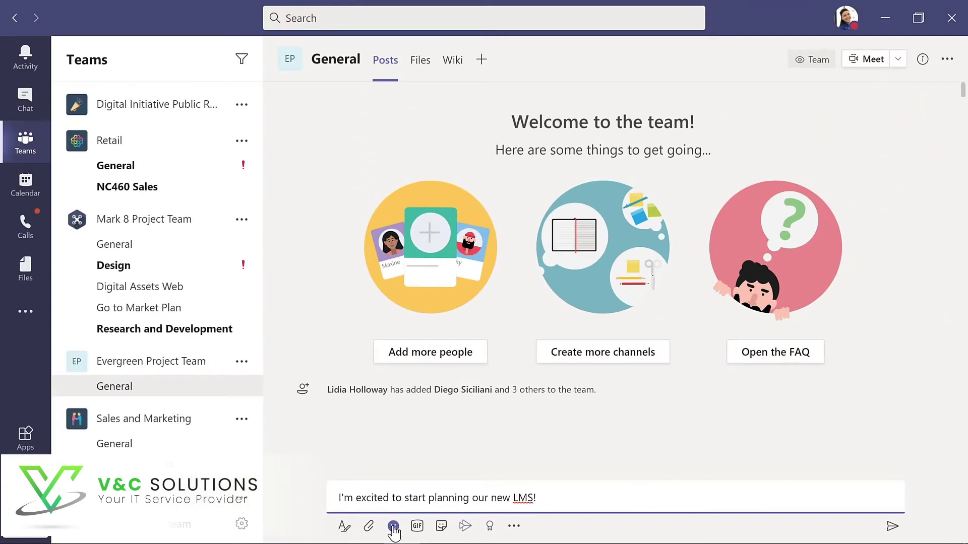
click(393, 526)
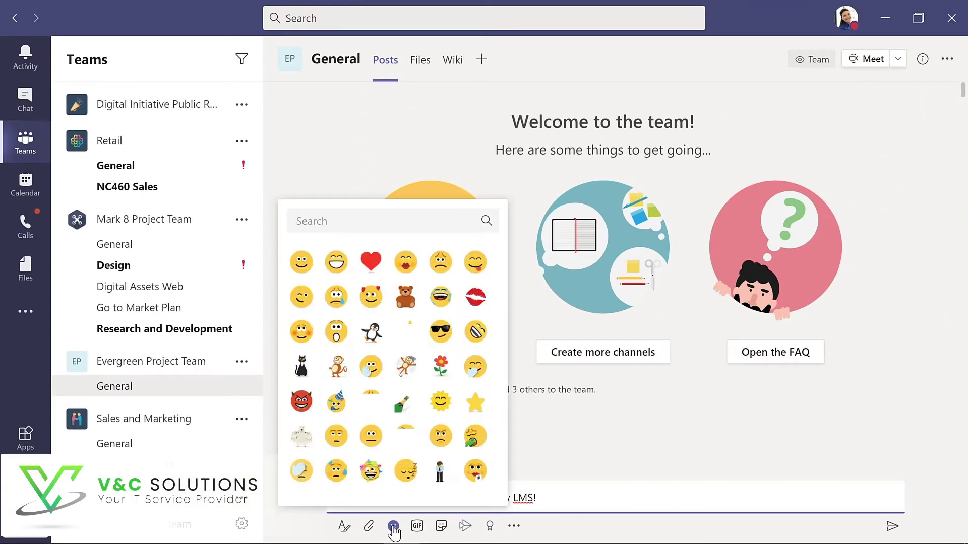
click(300, 263)
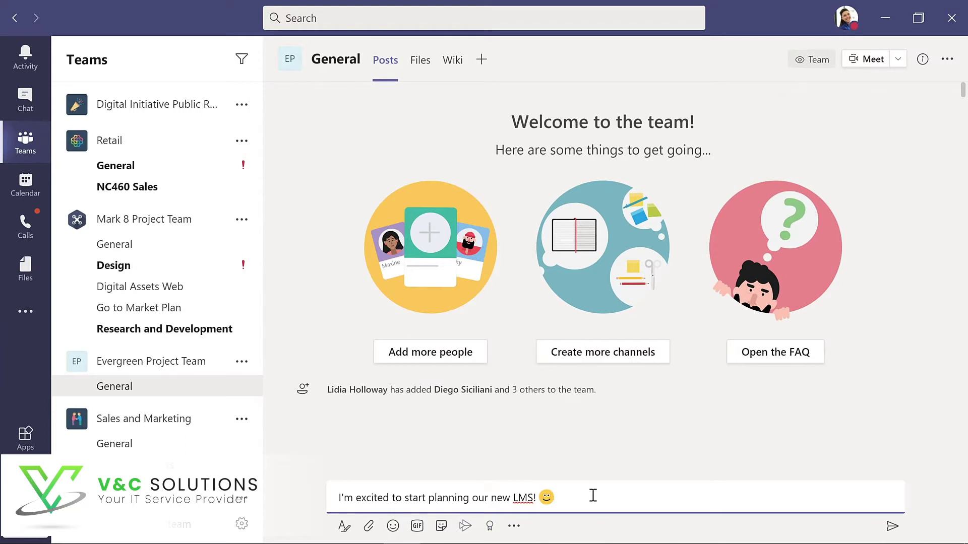
click(893, 528)
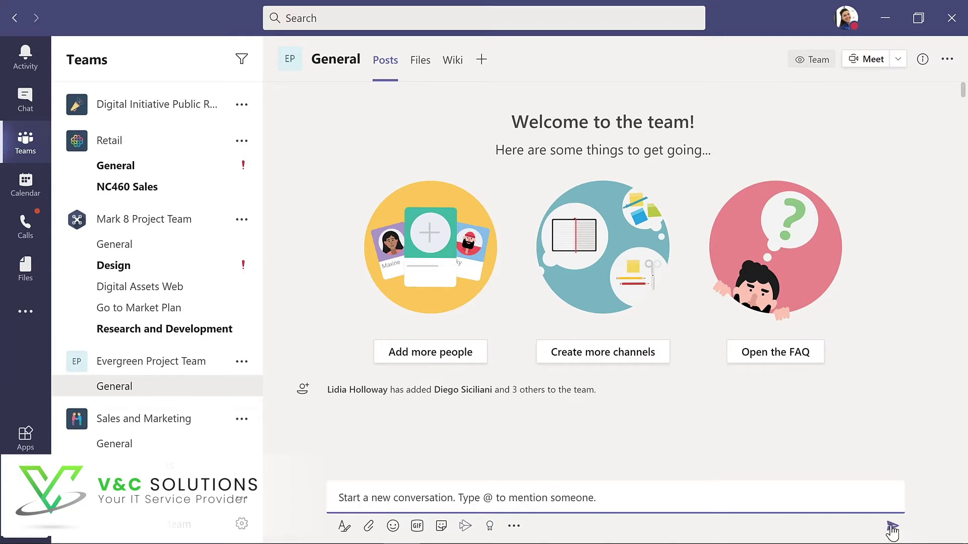
click(296, 478)
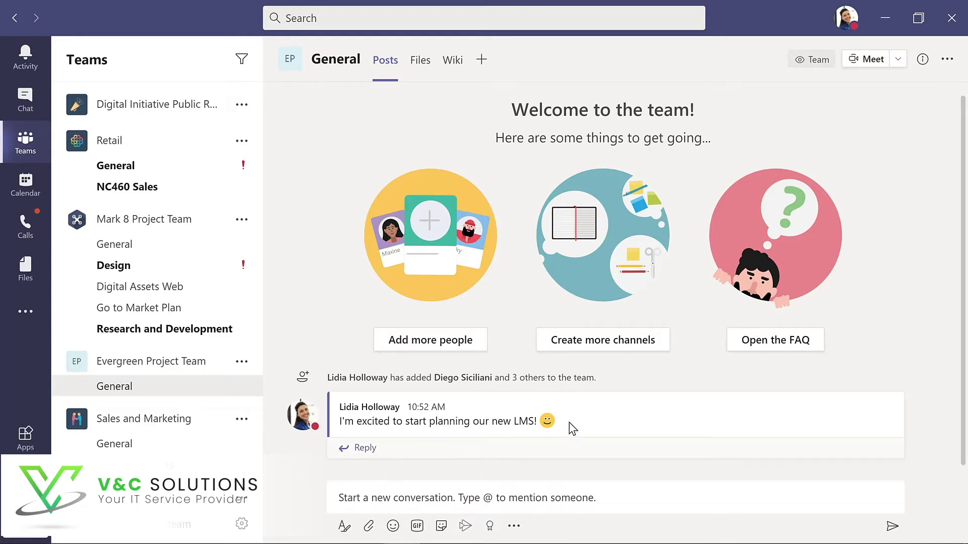
- Edit the posted LMS message so it starts with a mention of Evergreen Project Team followed by a comma, and save it
mouse_move(572, 429)
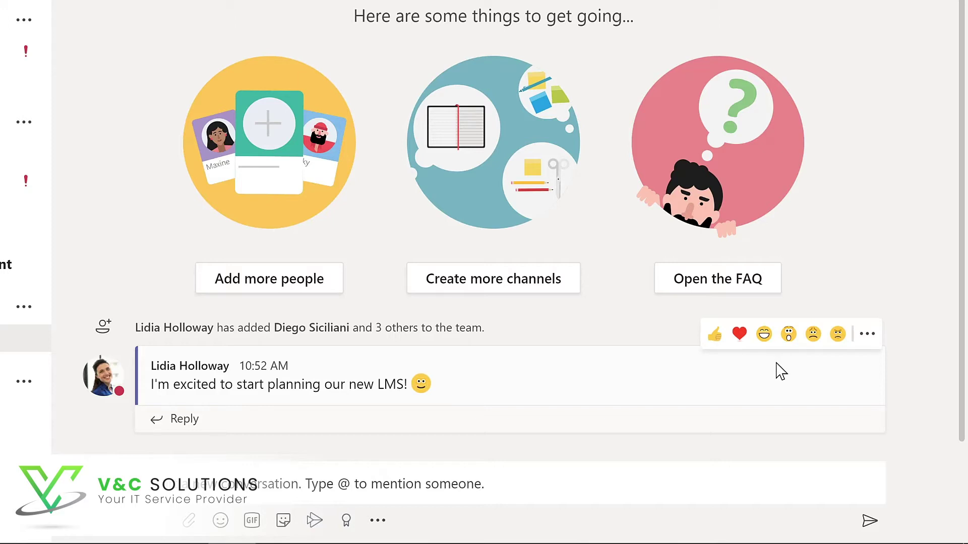
click(870, 343)
mouse_move(870, 340)
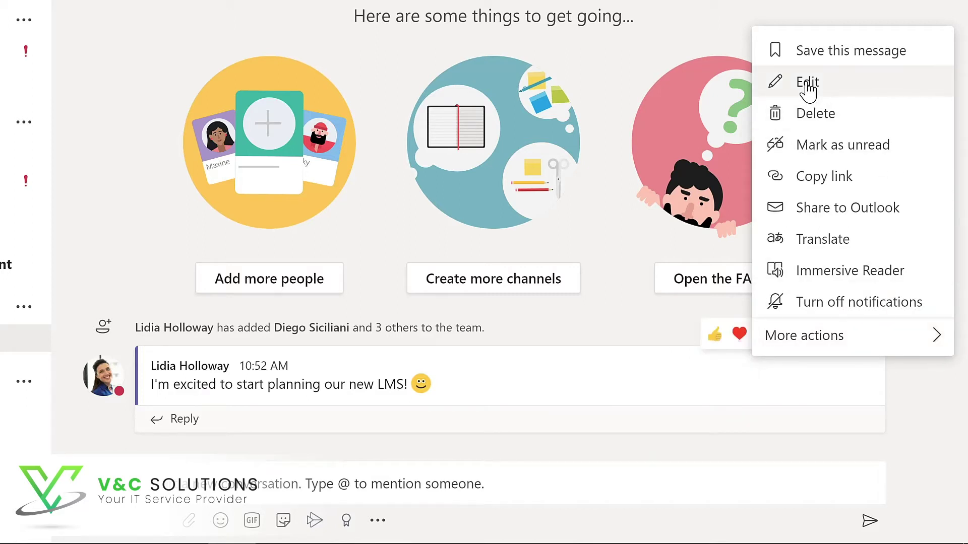
click(808, 90)
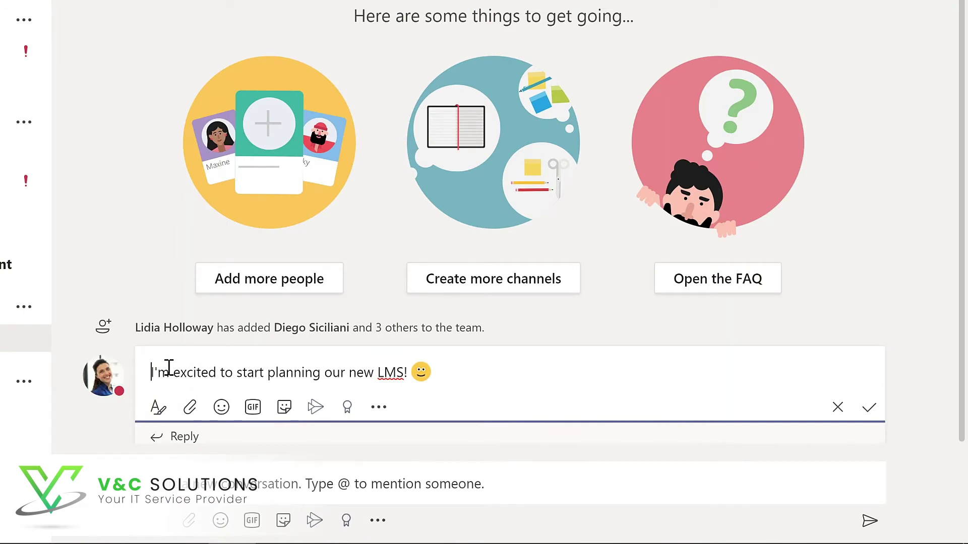
text(@)
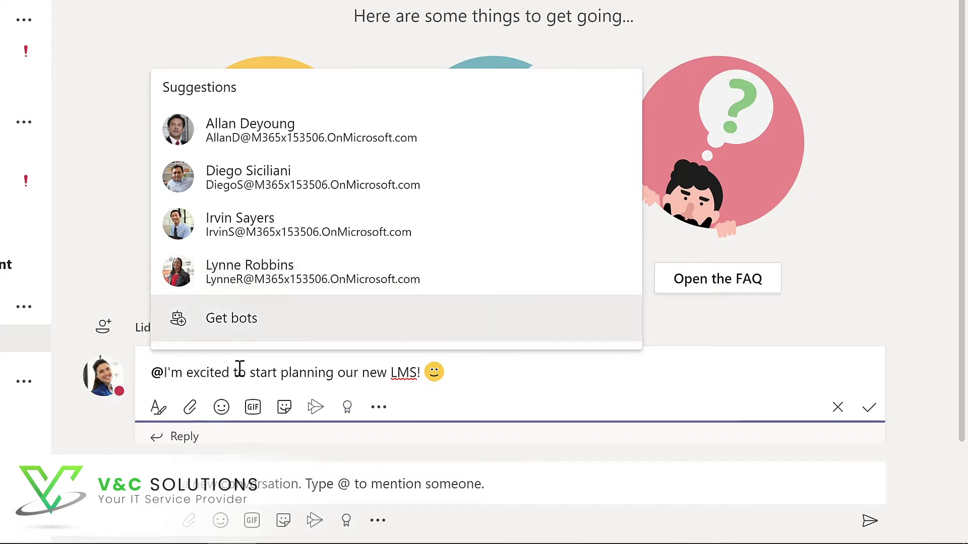
text(team)
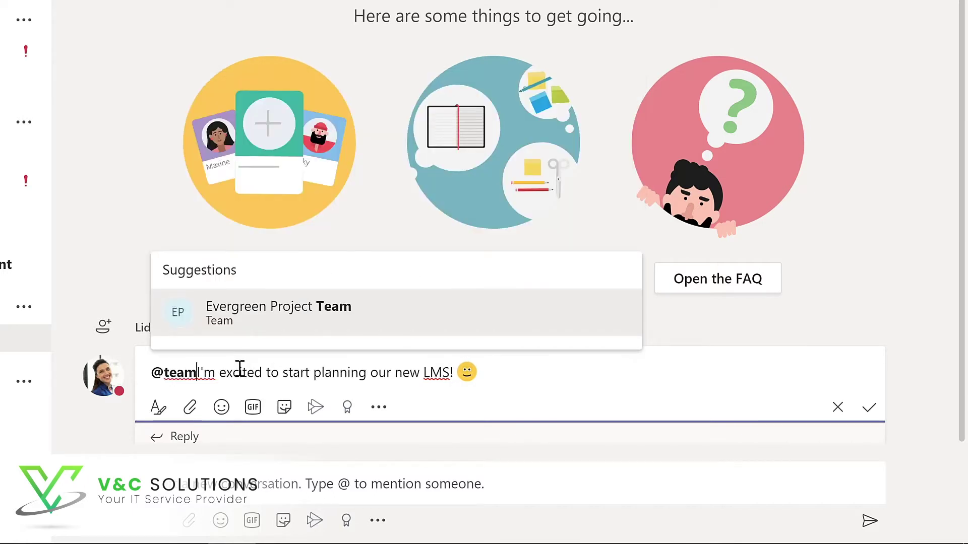
click(265, 320)
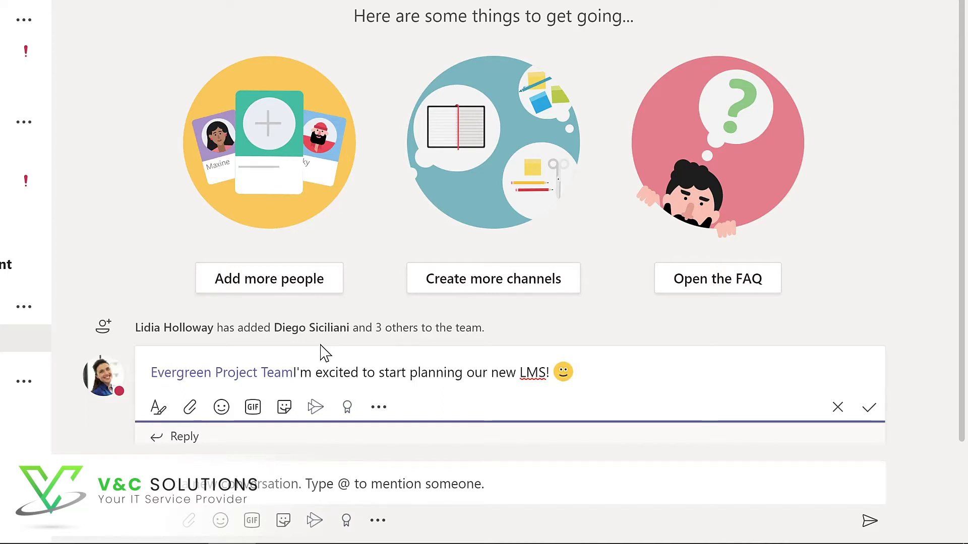
text(,)
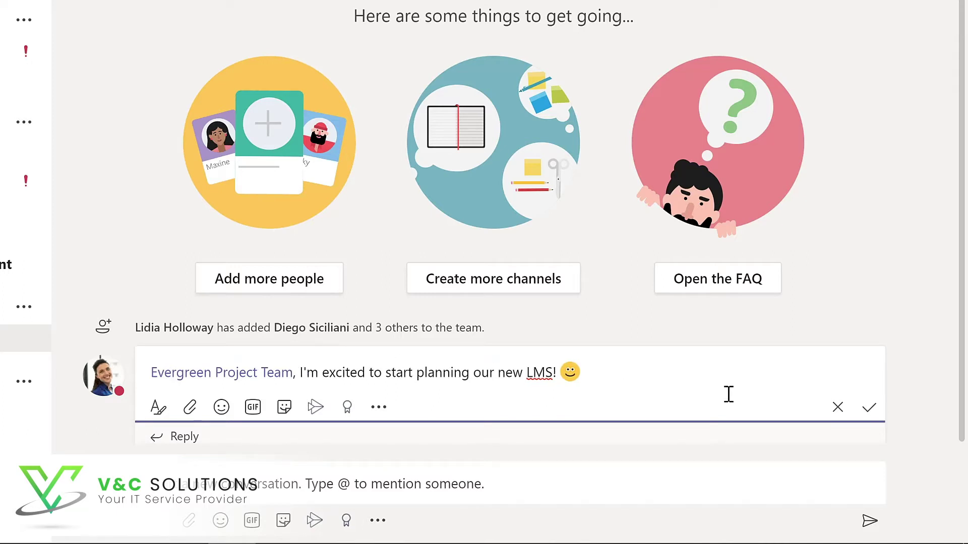
click(870, 409)
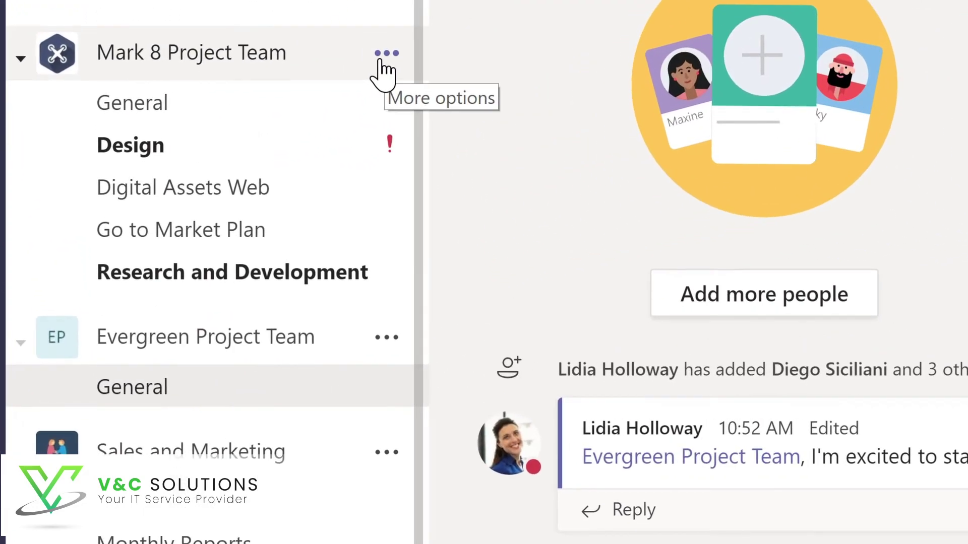
- Review the Mark 8 Project Team's management pages: its owners, full list of members and guests, channels and analytics
click(386, 53)
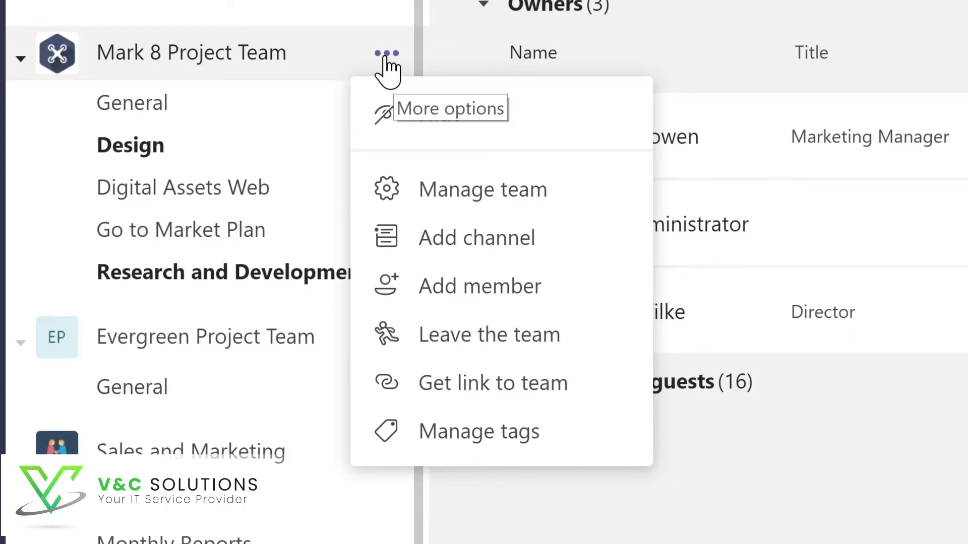
click(468, 196)
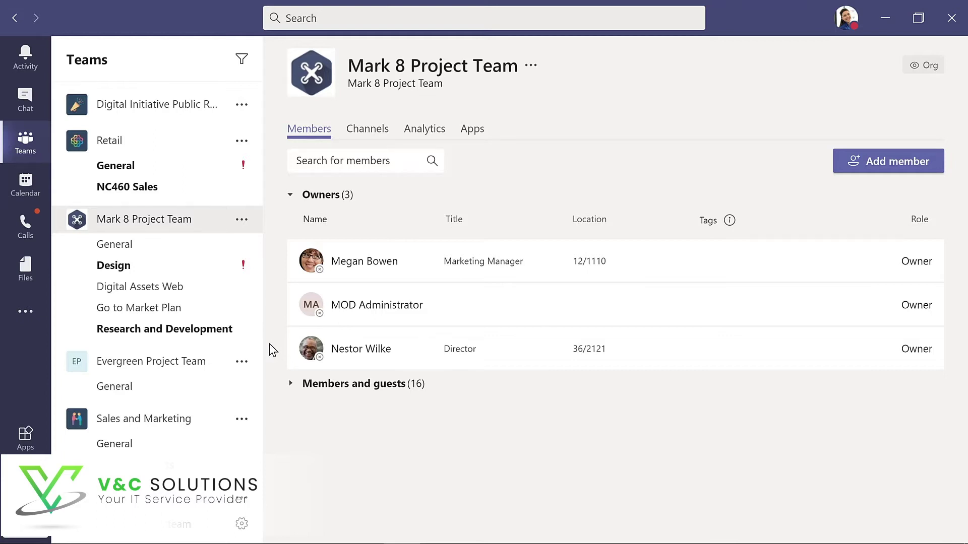
click(329, 388)
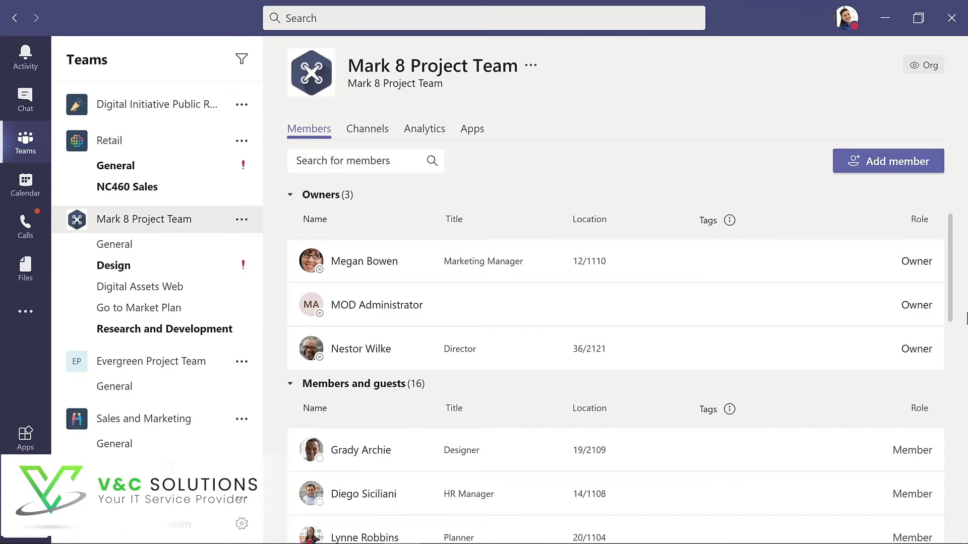
scroll(959, 350, down, 3)
scroll(963, 403, down, 4)
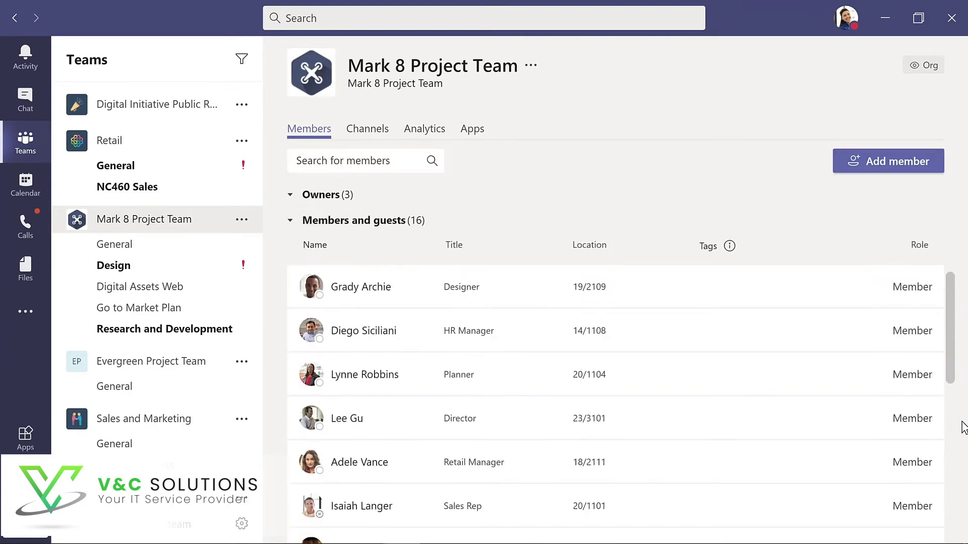
scroll(959, 521, down, 5)
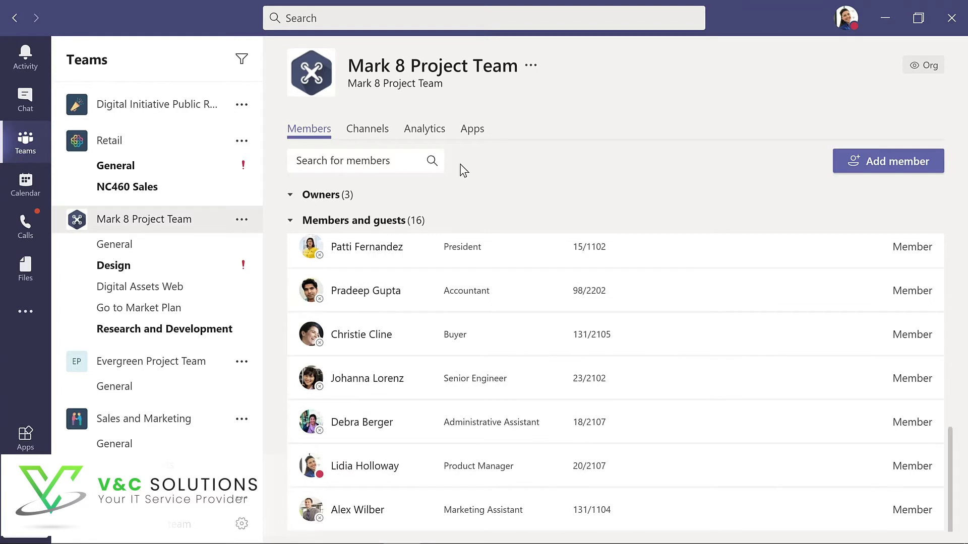
click(368, 130)
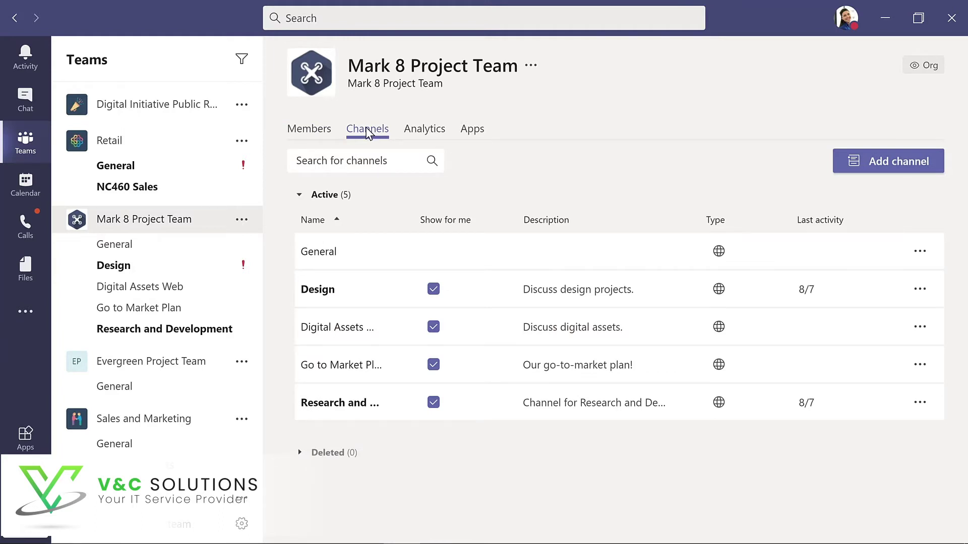
click(425, 132)
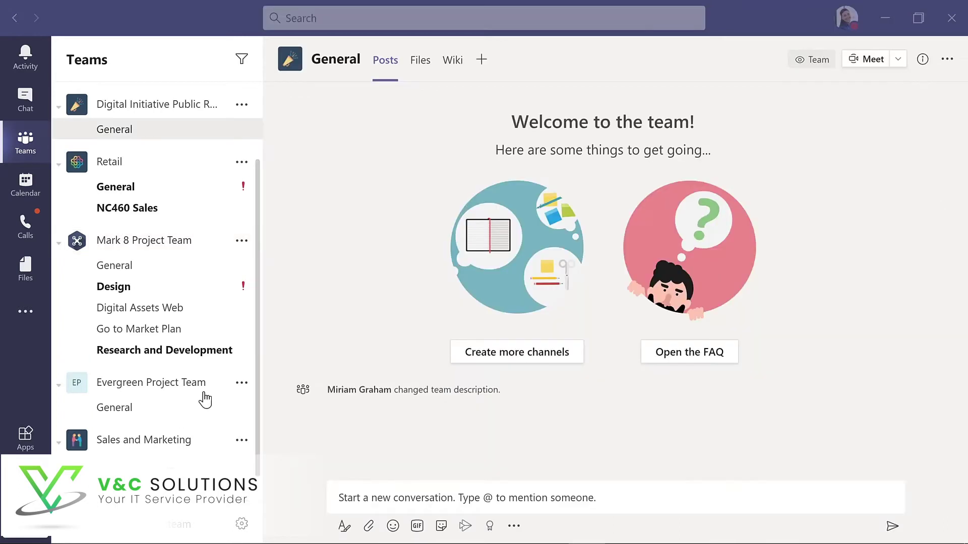
- Add the director to the Evergreen Project Team as a member
click(242, 388)
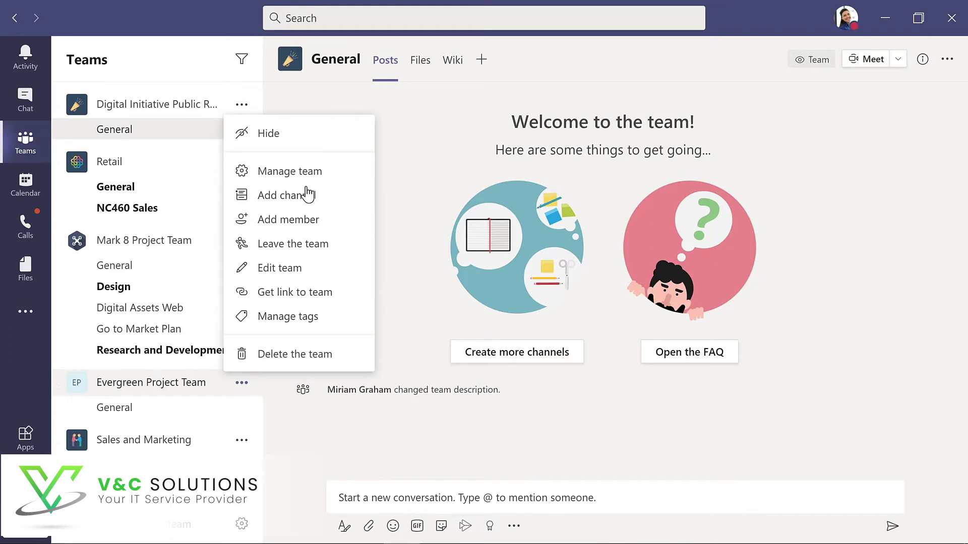
click(285, 222)
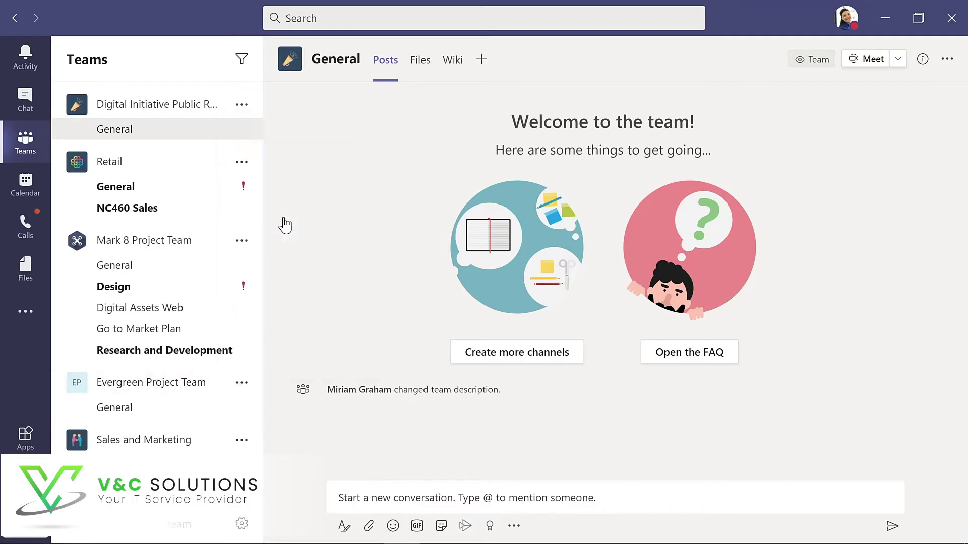
text(nestor)
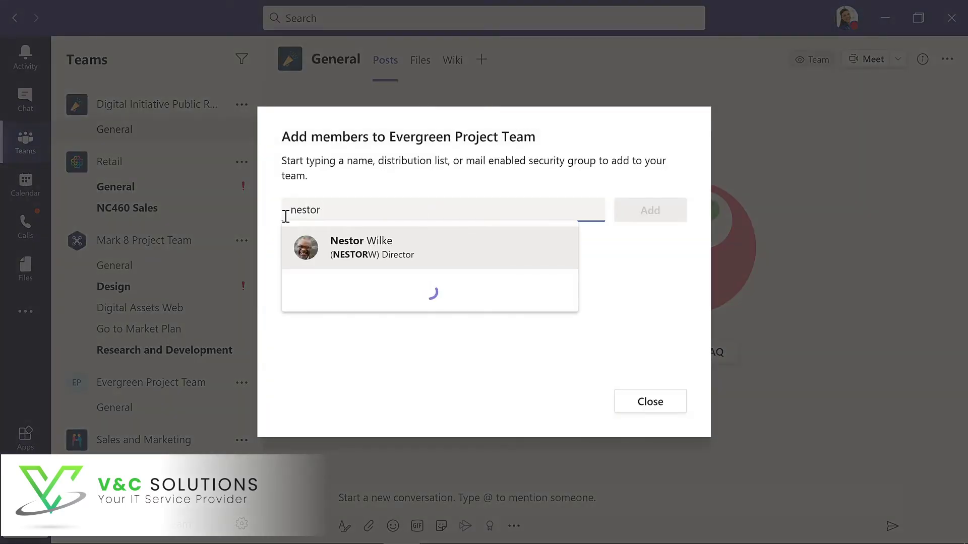
key(Return)
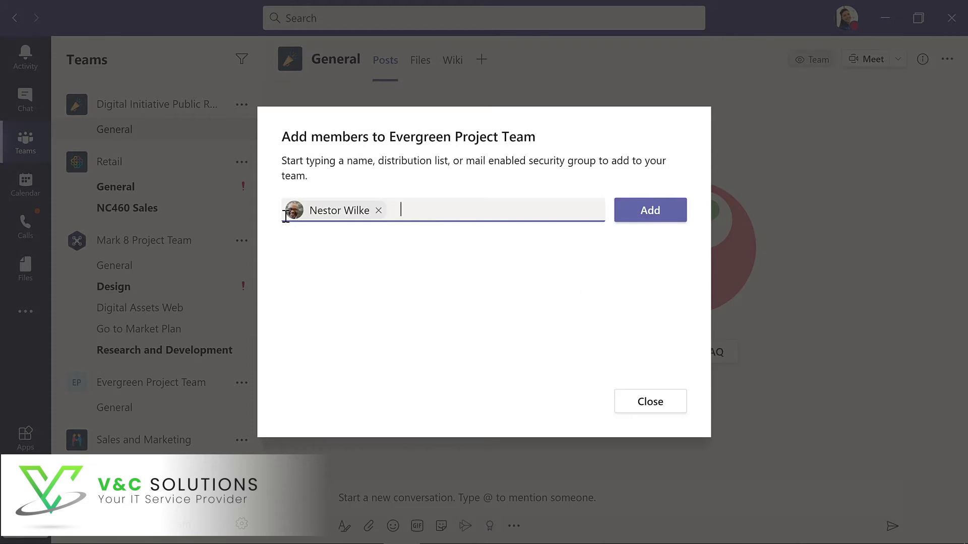
click(657, 218)
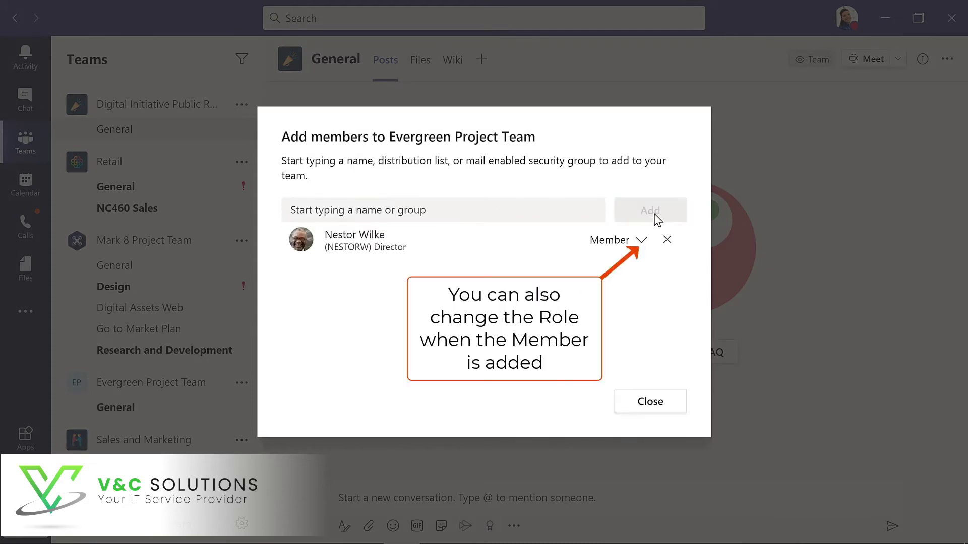
click(649, 398)
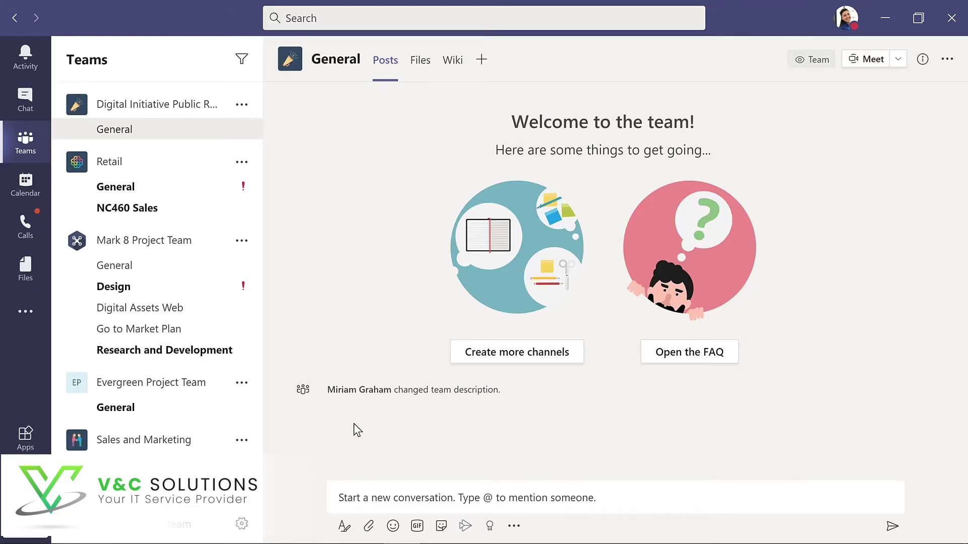
- Change the director's role in the Evergreen Project Team to Owner
click(242, 386)
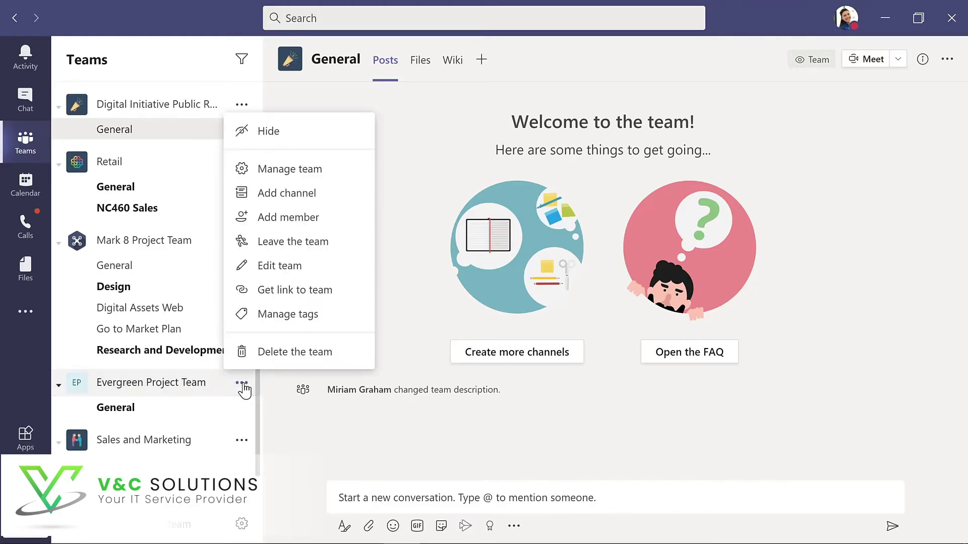
click(296, 170)
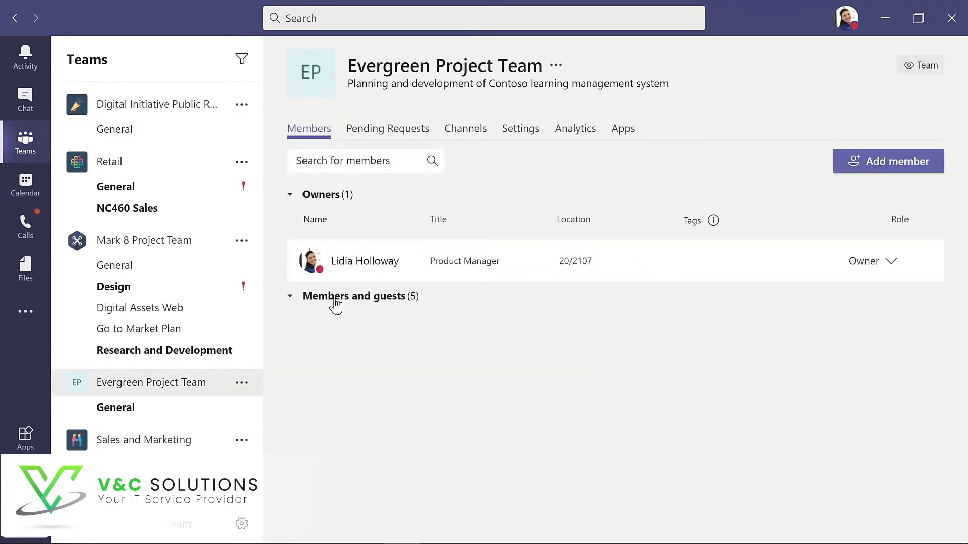
click(335, 298)
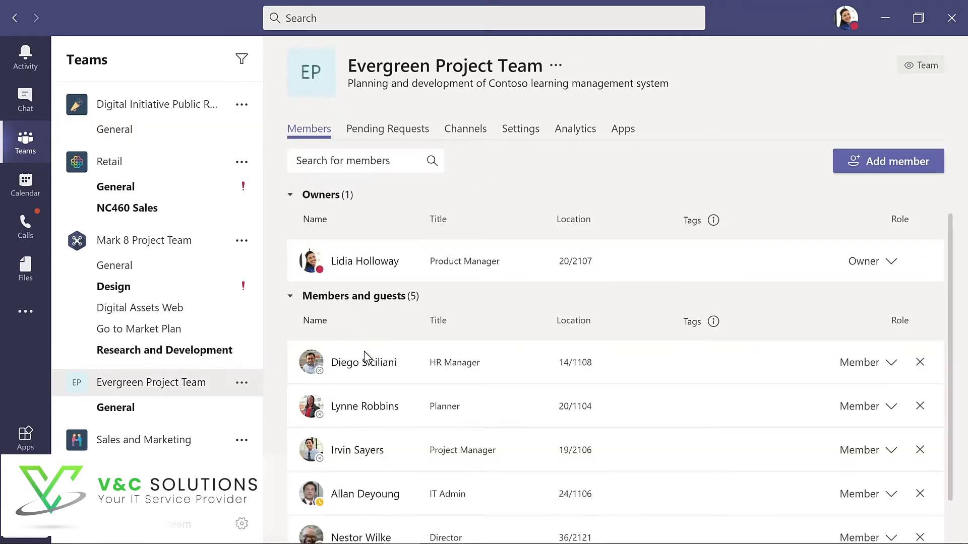
scroll(368, 363, down, 1)
scroll(372, 377, down, 1)
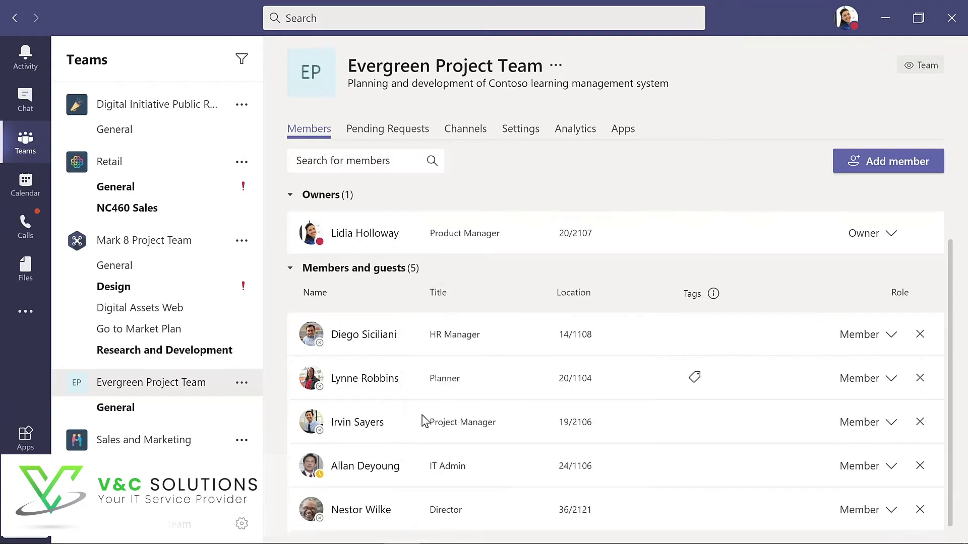
click(892, 516)
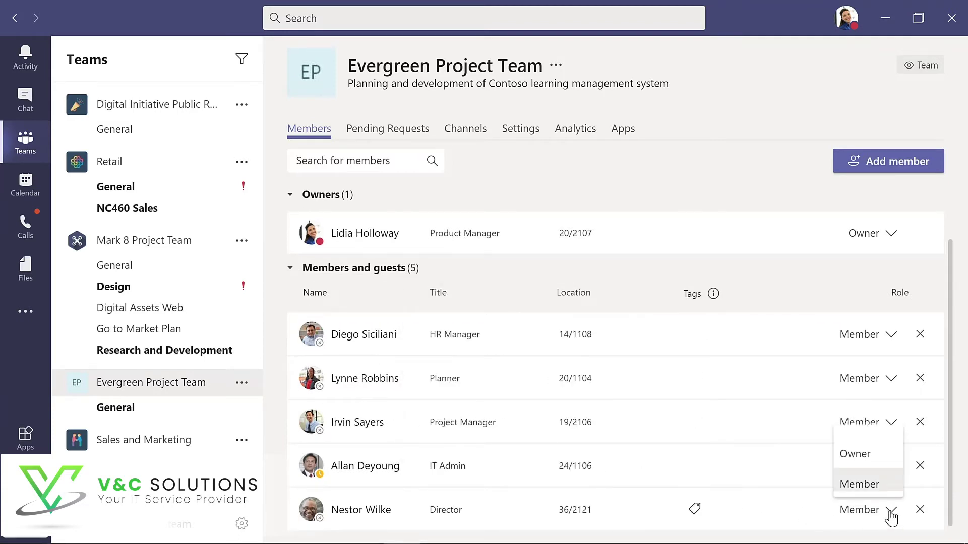
click(856, 455)
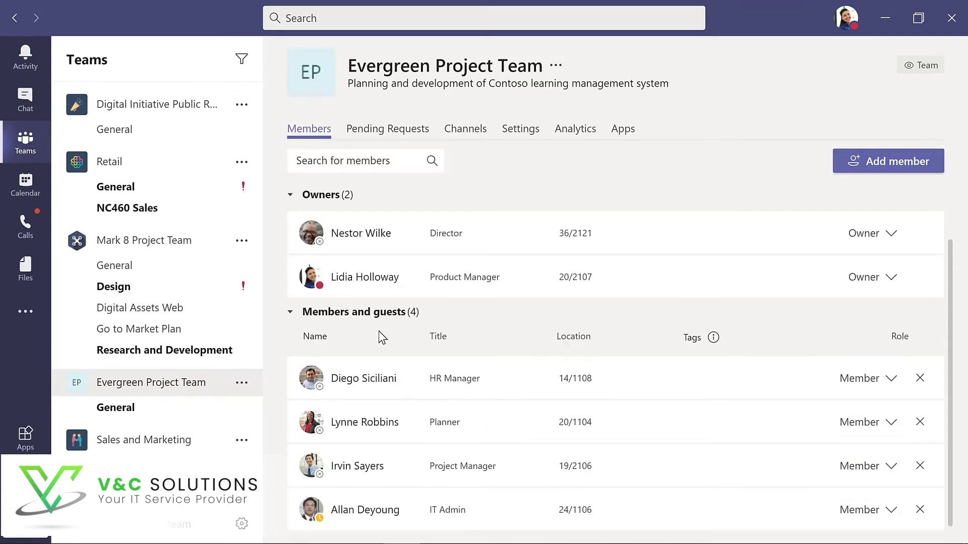
- Start an announcement in the Evergreen Project Team's General channel with the headline "Welcome", the director's first name and an exclamation mark
click(130, 406)
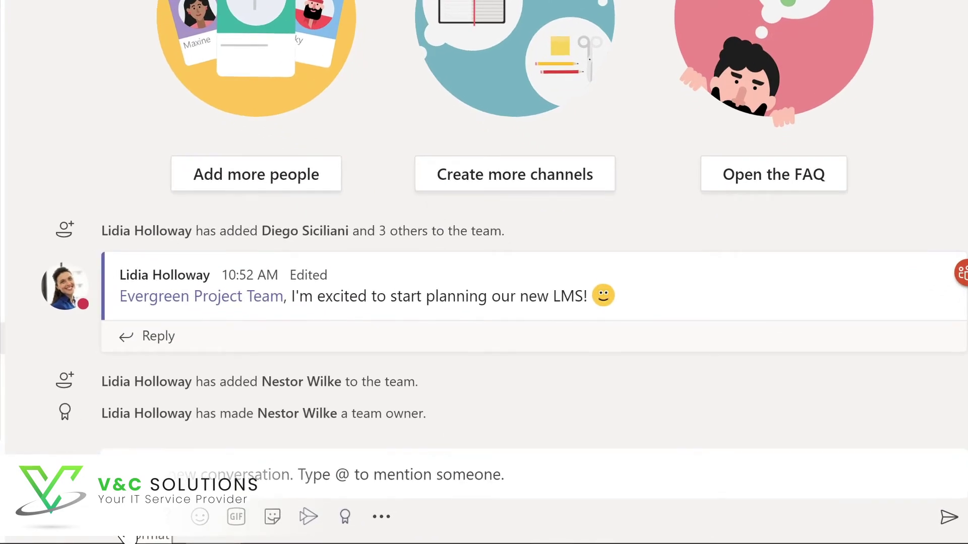
click(164, 516)
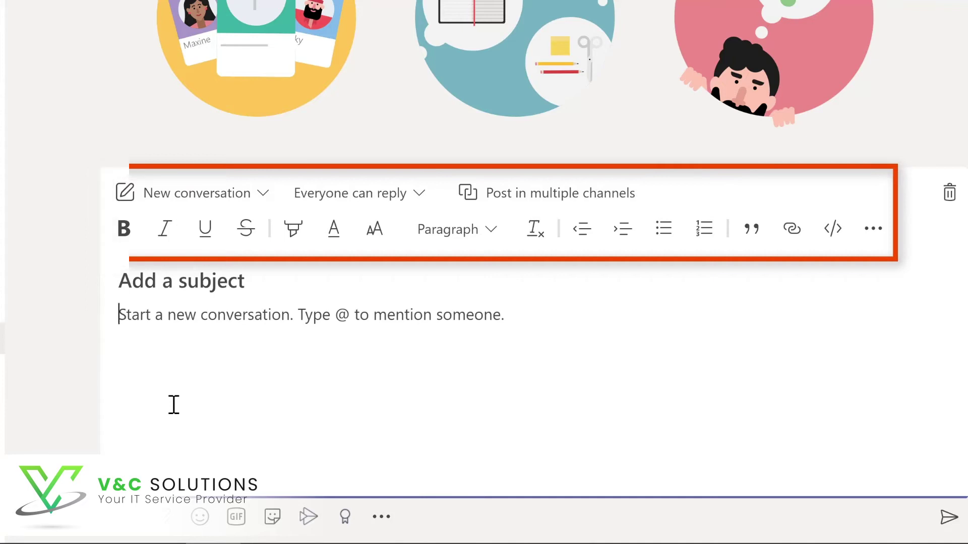
click(264, 197)
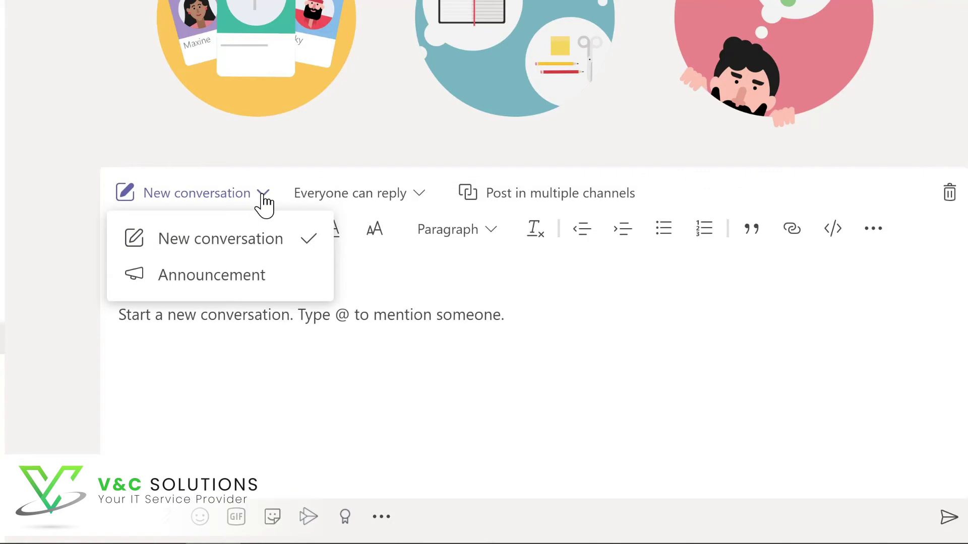
click(224, 278)
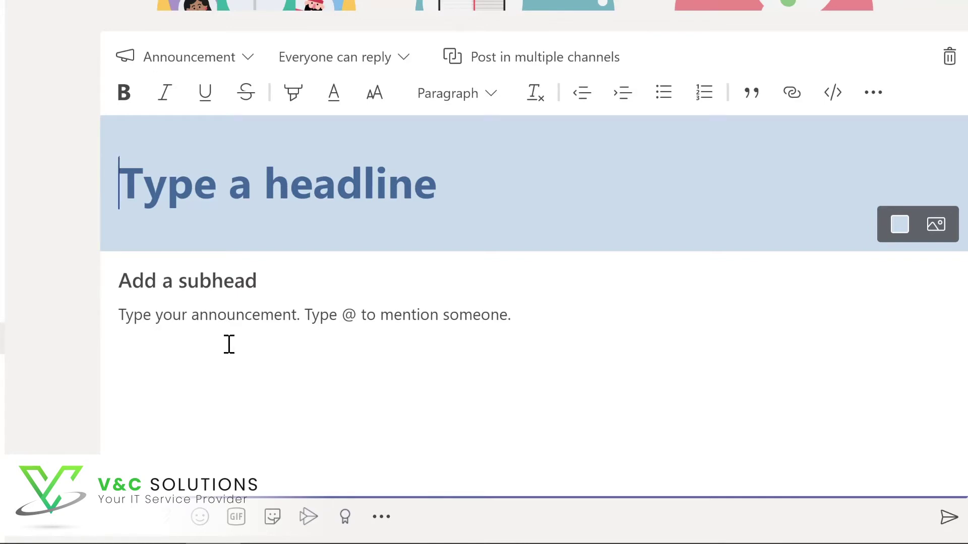
text(Welcome Nestor!)
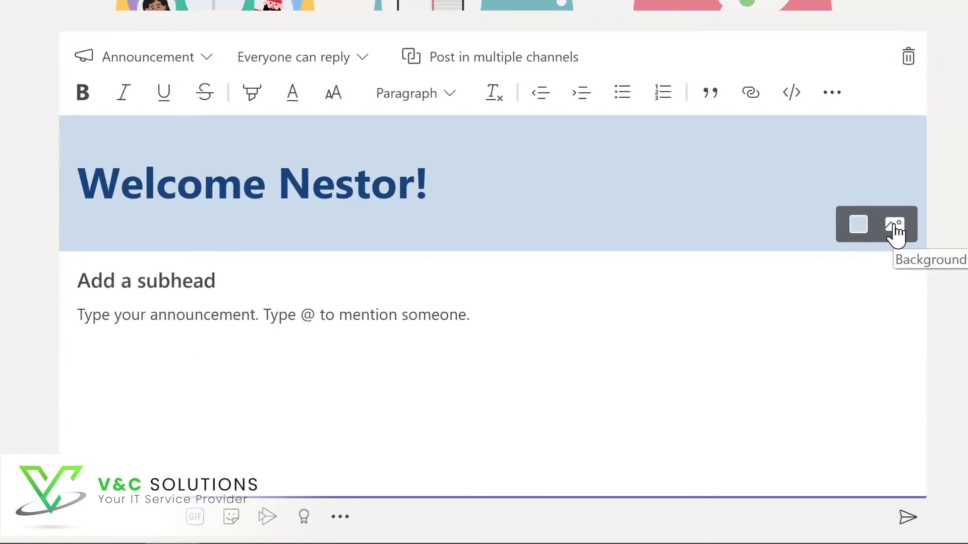
- Set the headline background to dark teal, add a subhead and body text welcoming the director to Contoso and the LMS planning team, and post
click(848, 229)
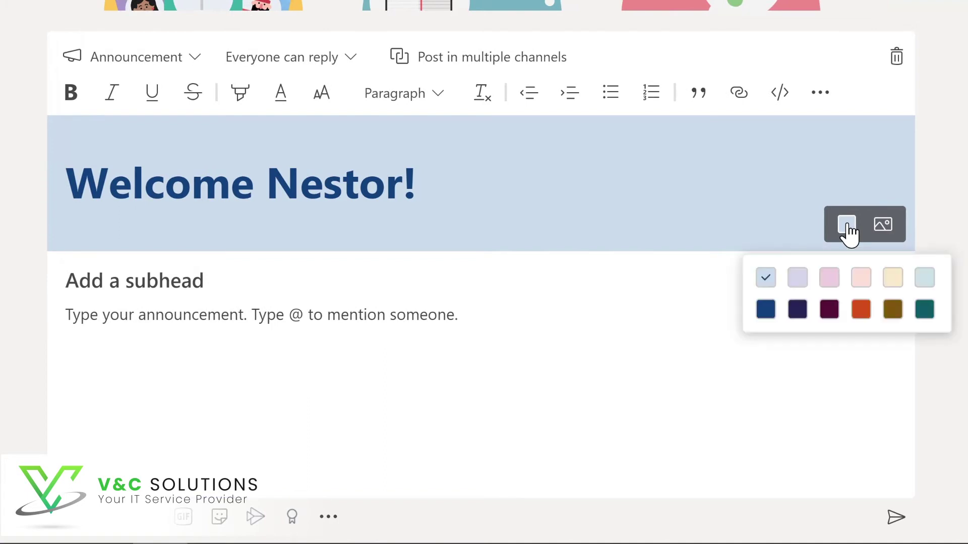
click(925, 314)
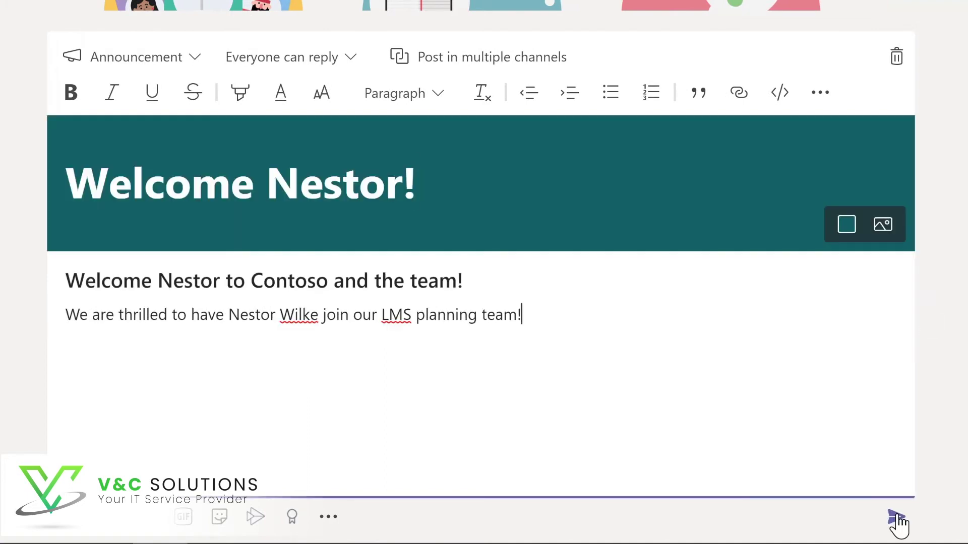
click(898, 519)
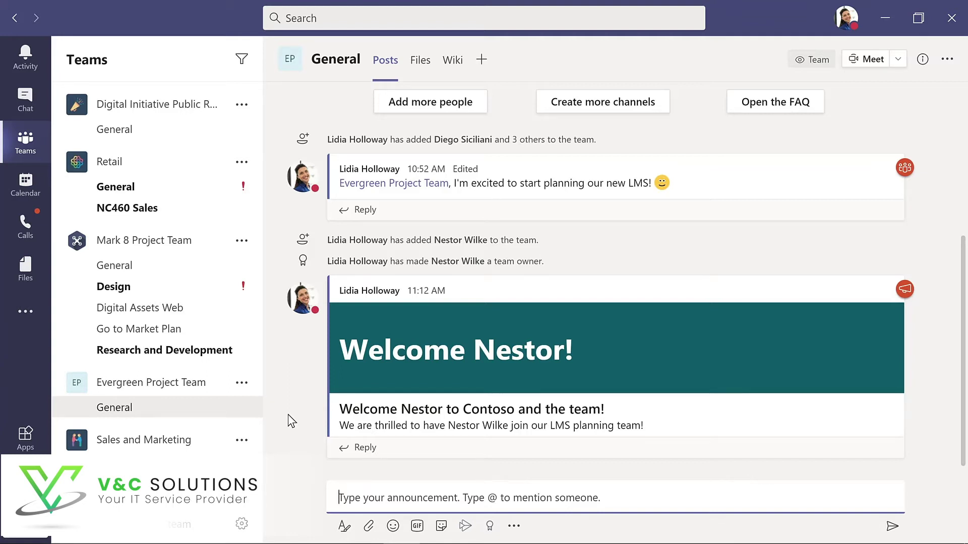
- Start a new channel in the Evergreen Project Team named "Design" with the description "Design and planning of LMS"
click(242, 385)
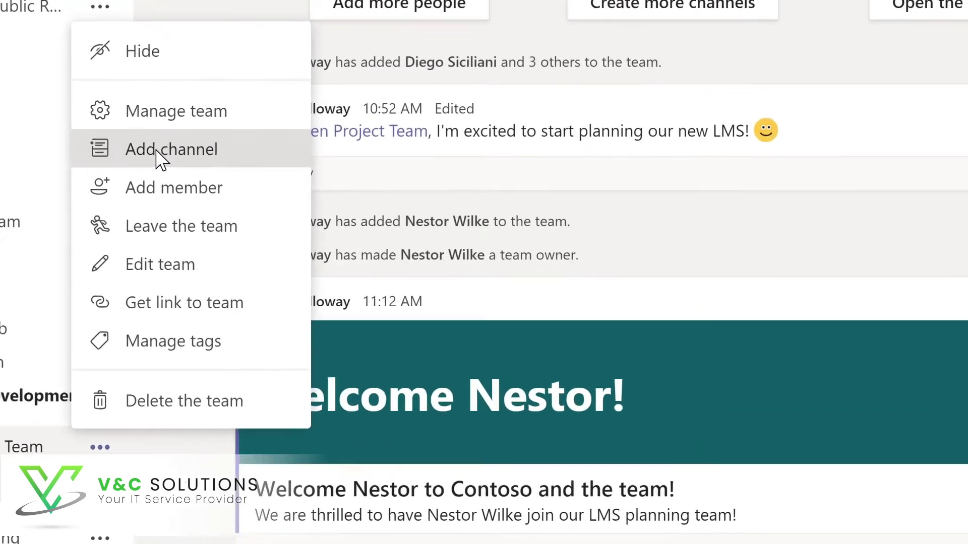
click(272, 196)
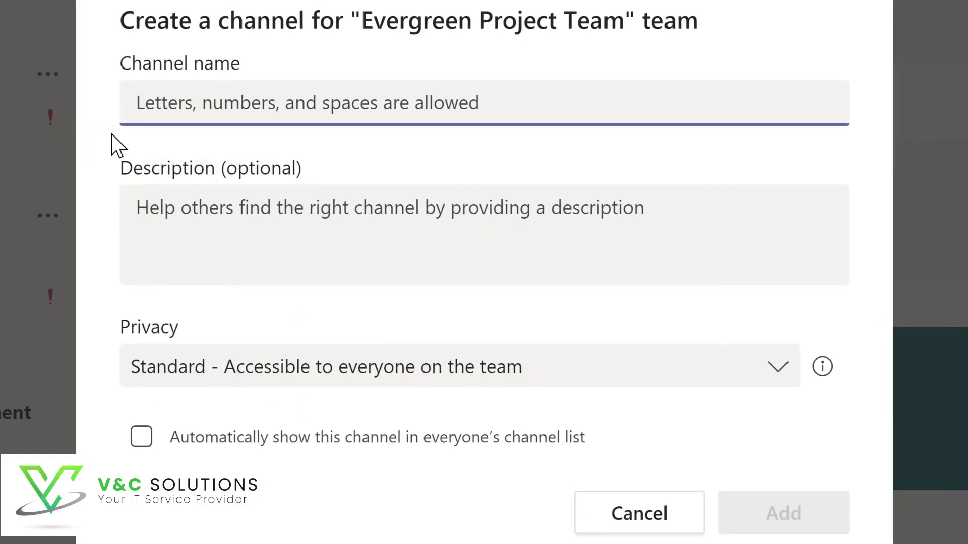
text(D)
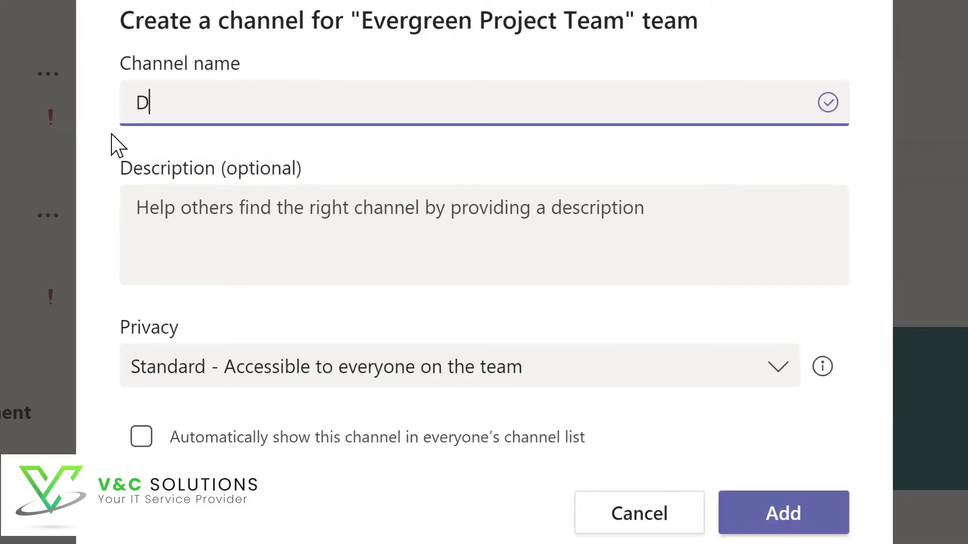
text(esign)
click(152, 207)
text(Design and planning of LMS)
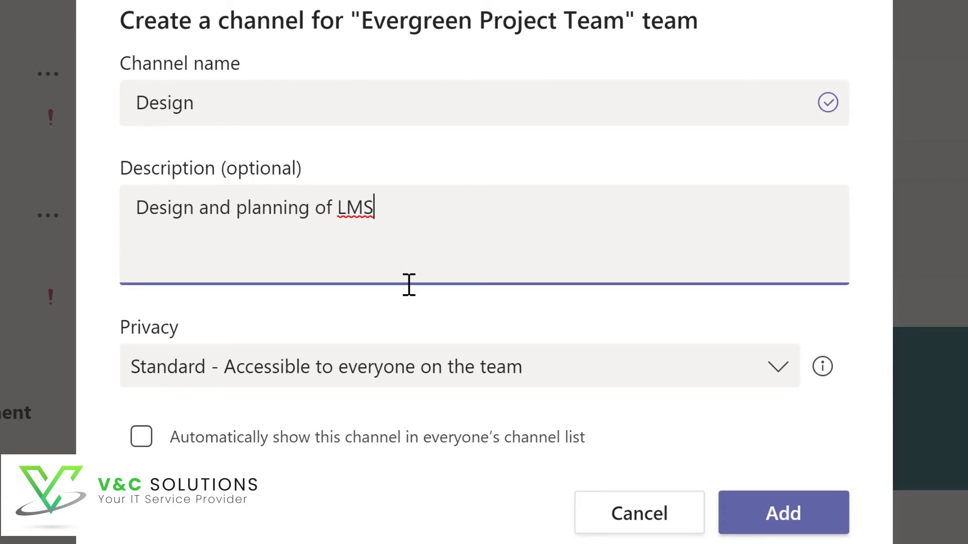
- Keep the channel's privacy as Standard, show it automatically in everyone's channel list, and add the channel
click(780, 373)
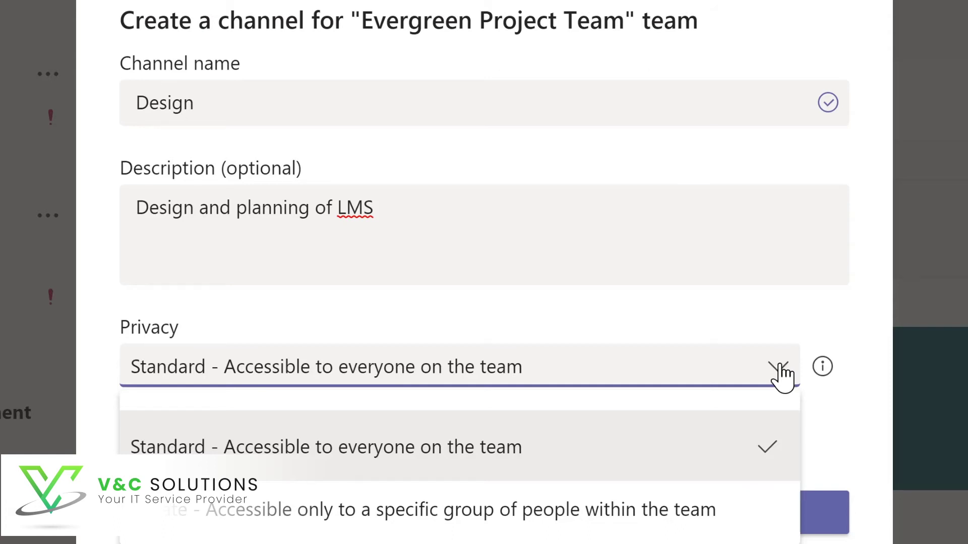
click(739, 315)
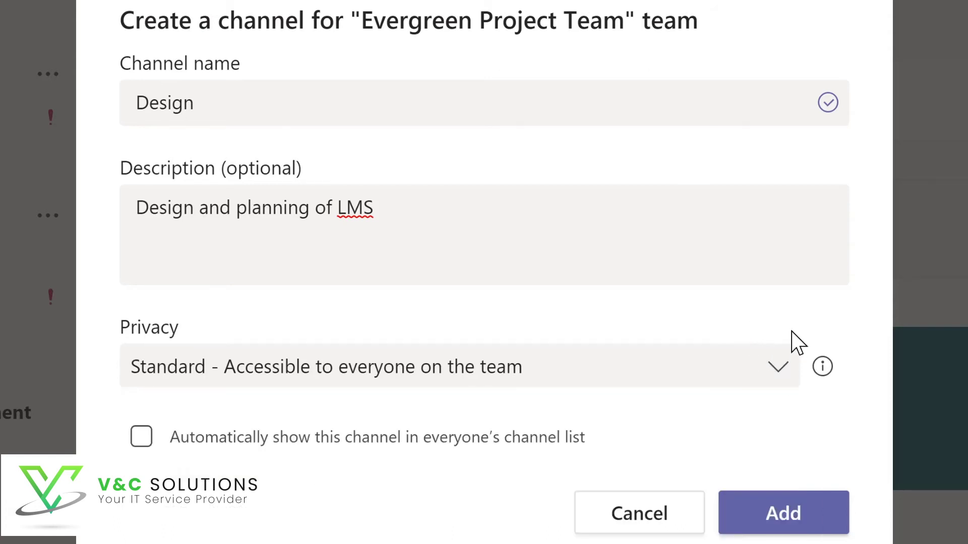
click(142, 437)
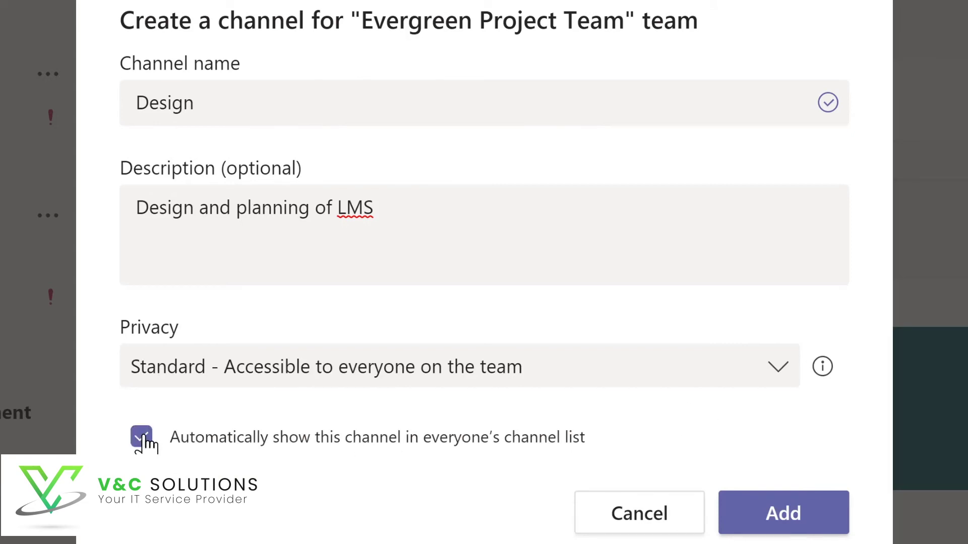
click(796, 519)
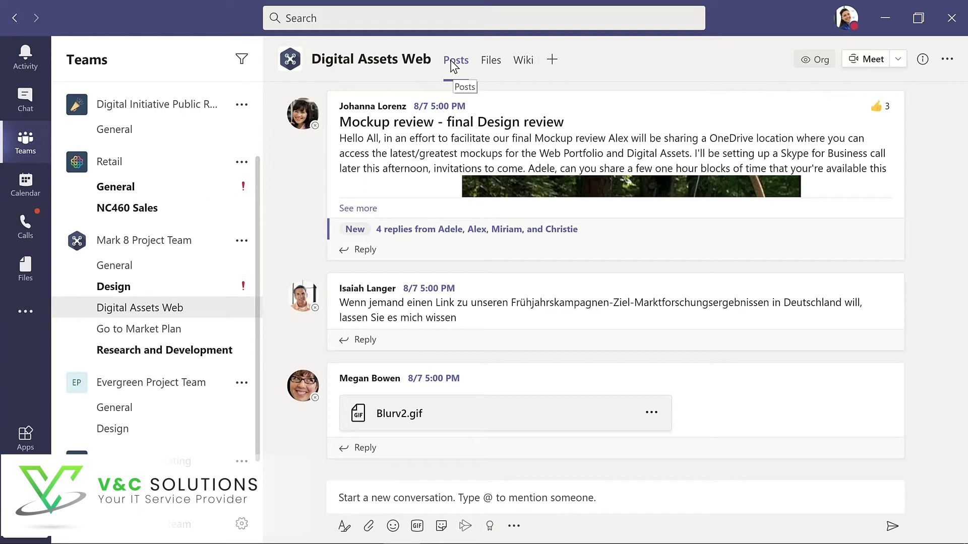
- Look through the Digital Assets Web channel's files, the opening options for Product Launch.pptx, and the channel's wiki
click(493, 63)
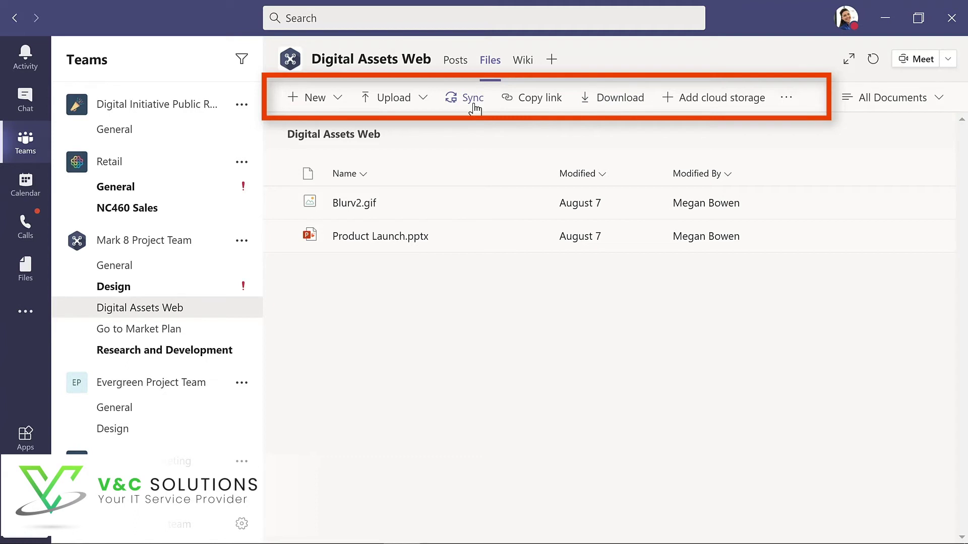
click(530, 238)
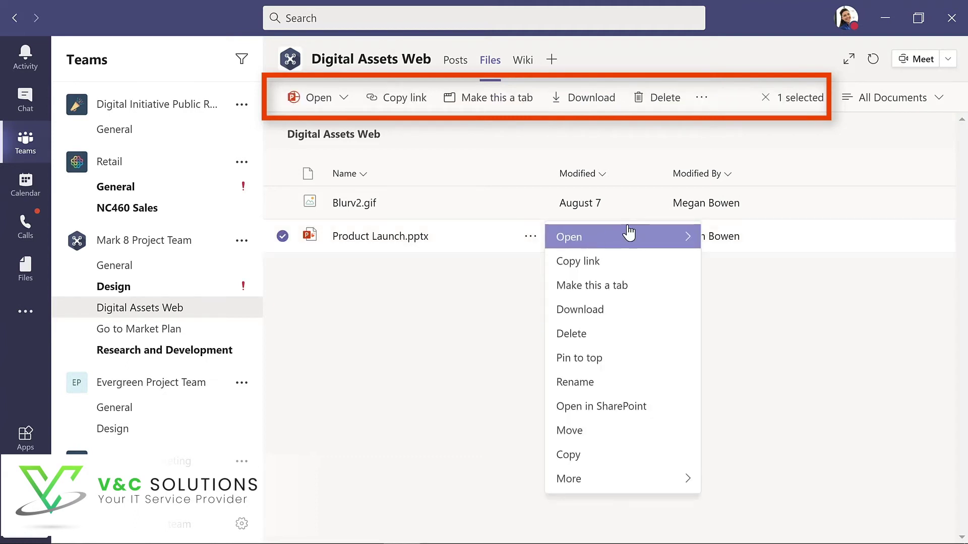
mouse_move(687, 243)
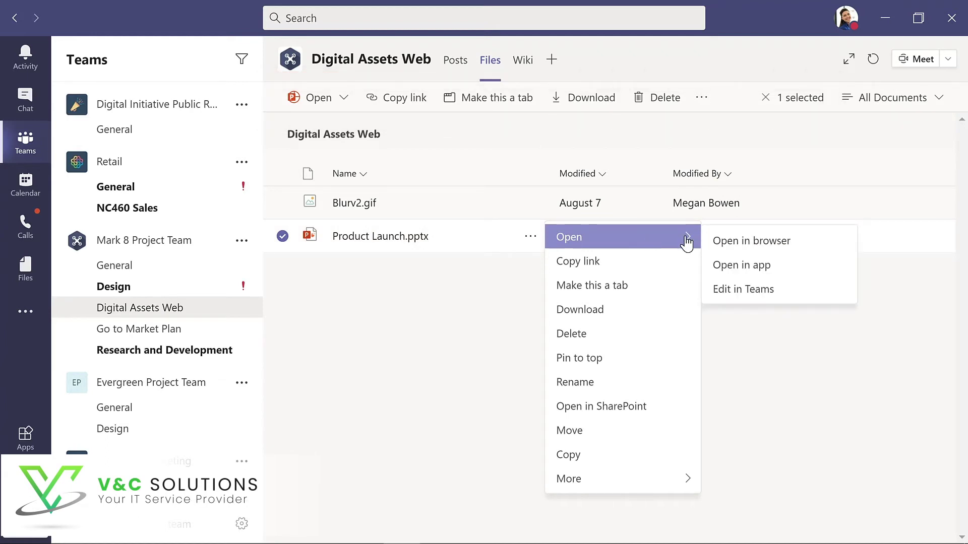
click(519, 133)
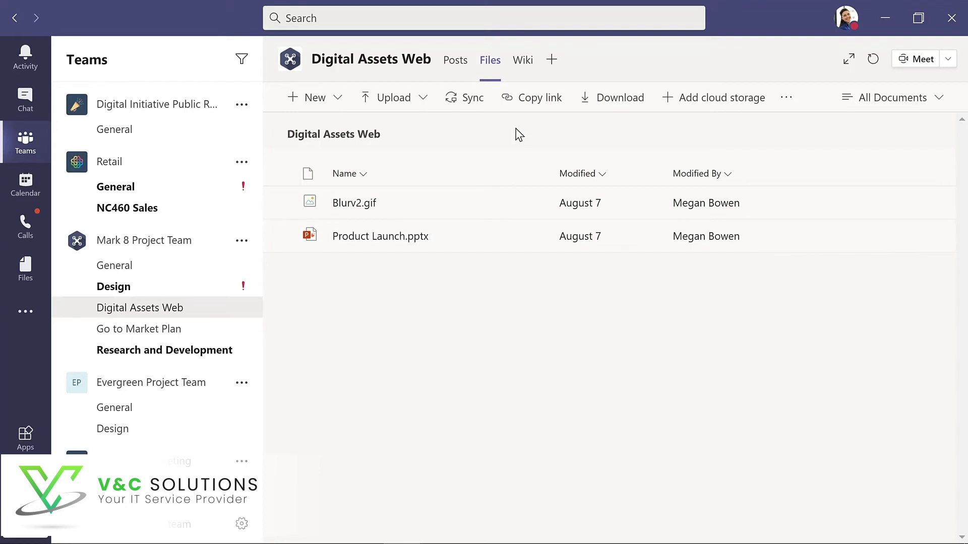
click(522, 65)
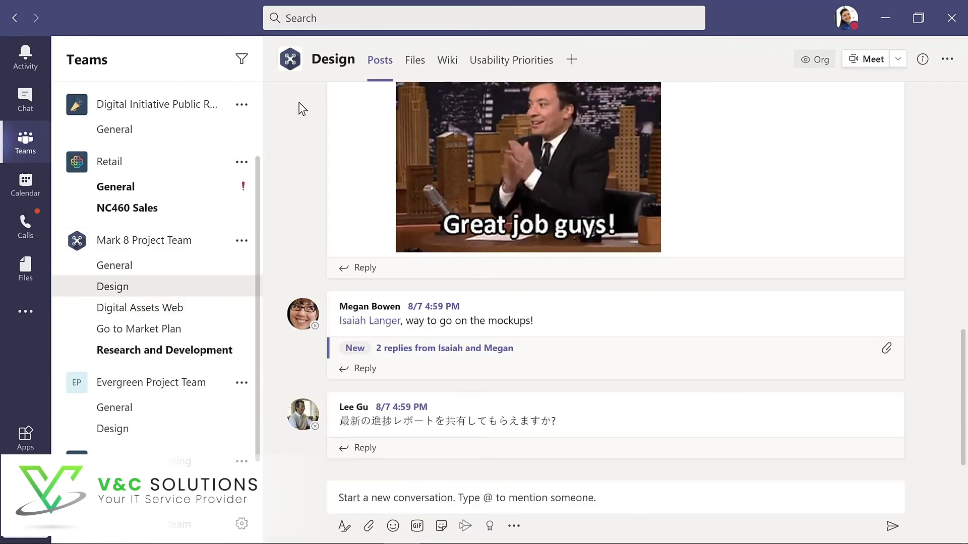
- View the Usability Priorities document in the Mark 8 Project Team's Design channel and the options for adding a tab
click(510, 65)
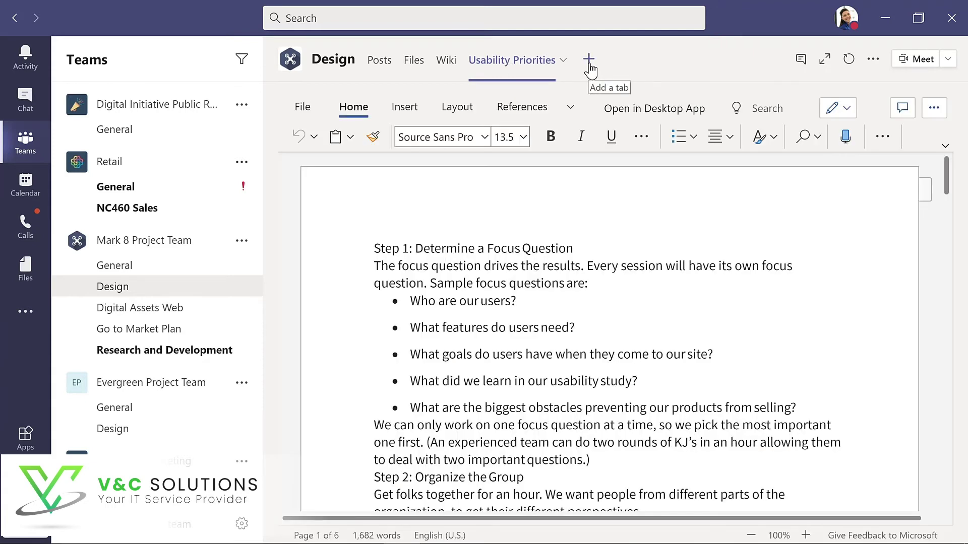
click(588, 64)
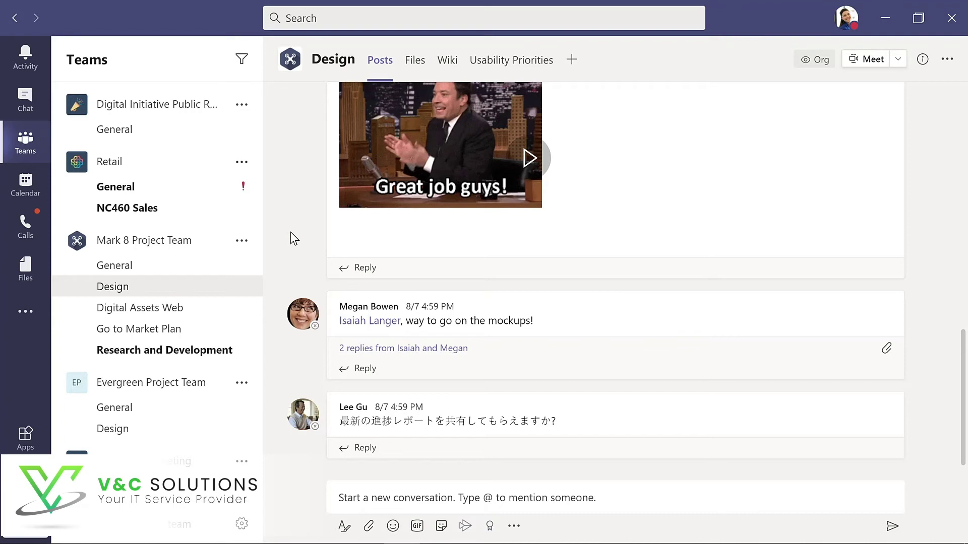
- Reply "Great job with a tight deadline!" to the post about the mockups in the Design channel
click(363, 371)
text(Great job with)
text(a )
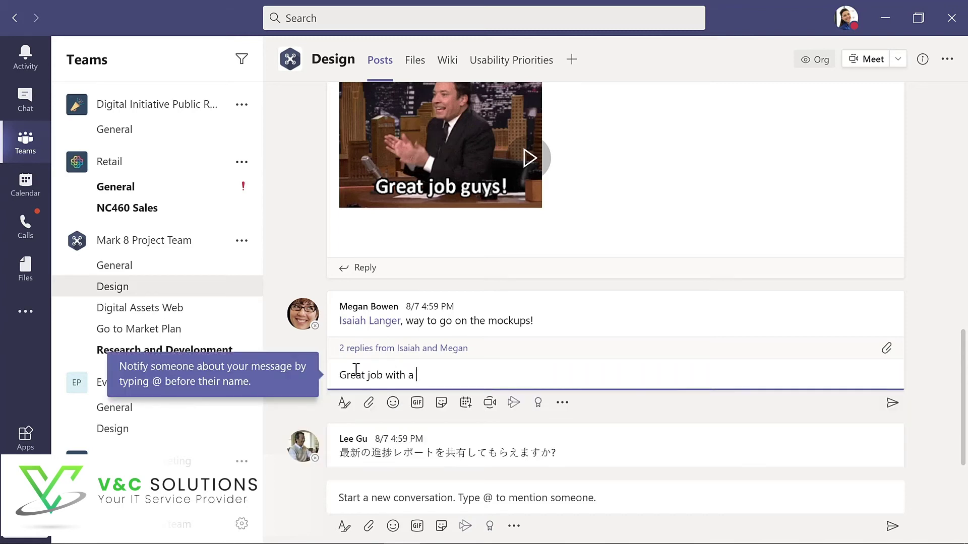
text(tight deadline!)
key(Return)
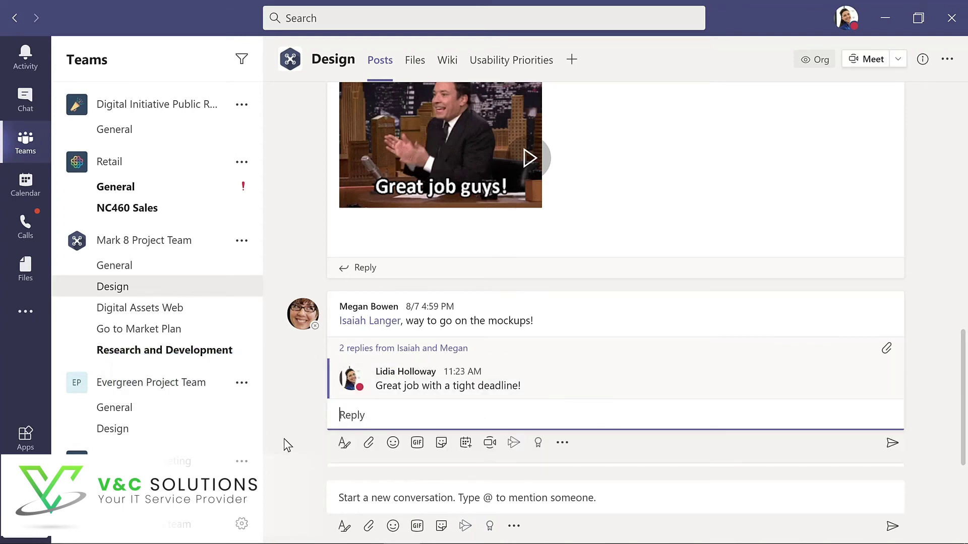
- Start a new conversation in the Design channel and attach Contoso Marketing Principles-2021.pptx from the computer
click(349, 501)
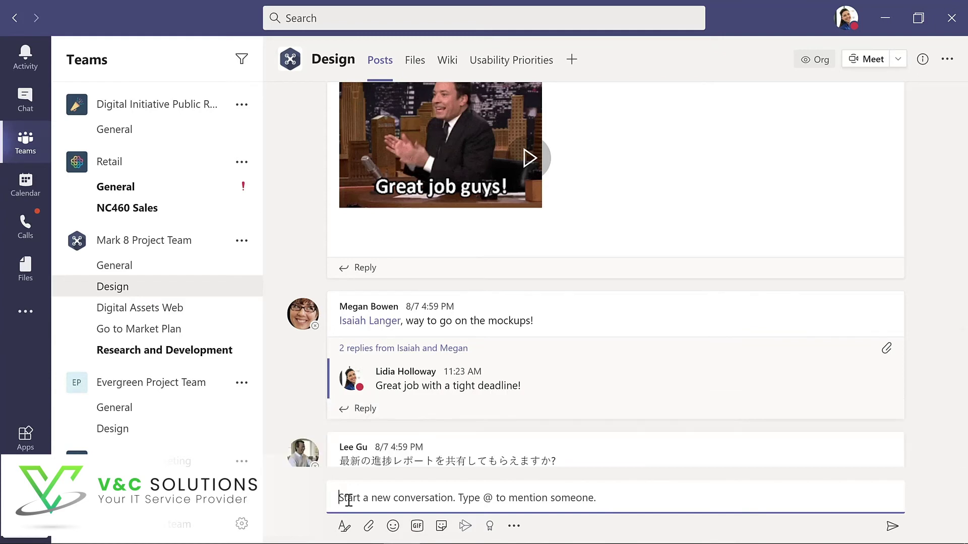
click(369, 527)
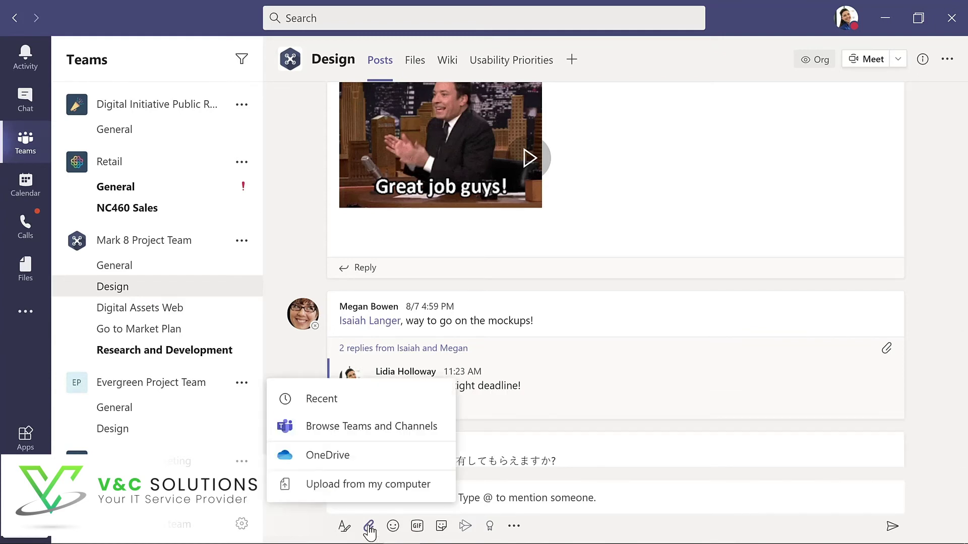
click(368, 486)
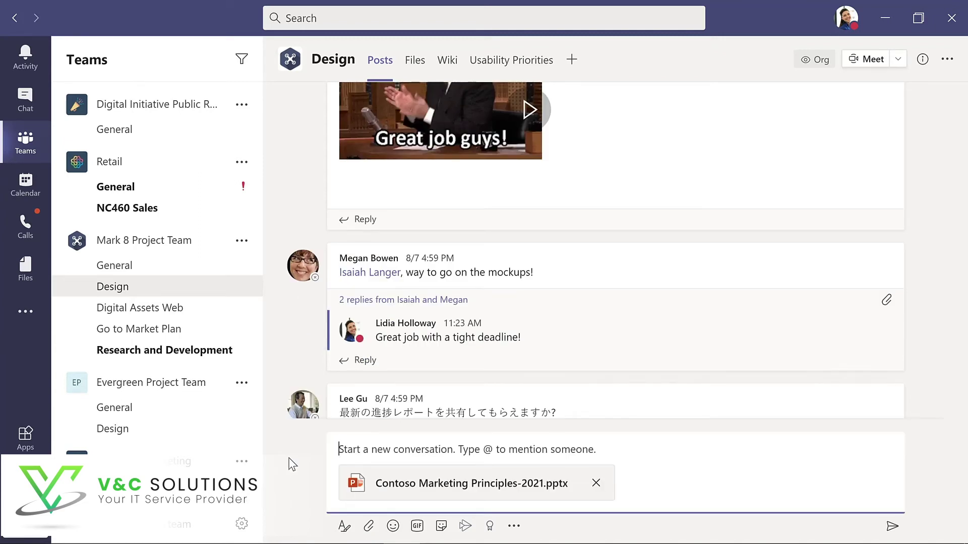
- Mention the Design channel, add ", please review this presentation for our upcoming meeting." and send the message
text(@)
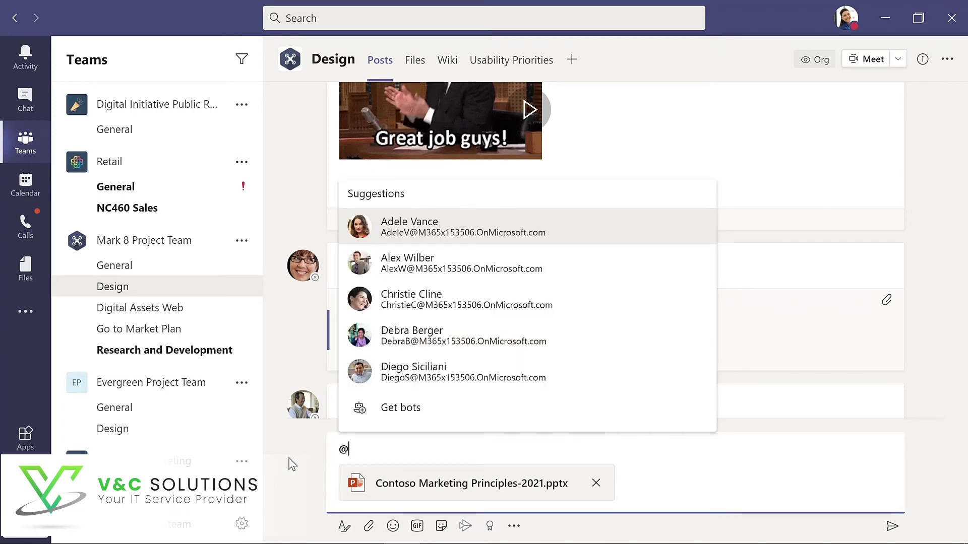
text(chann)
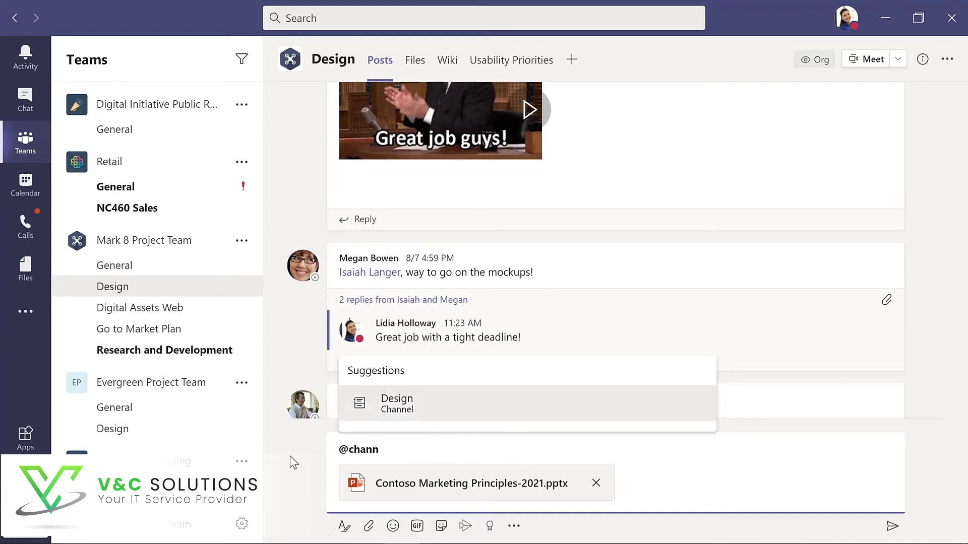
click(466, 410)
text(, please review this presentation for our upcoming meeting.)
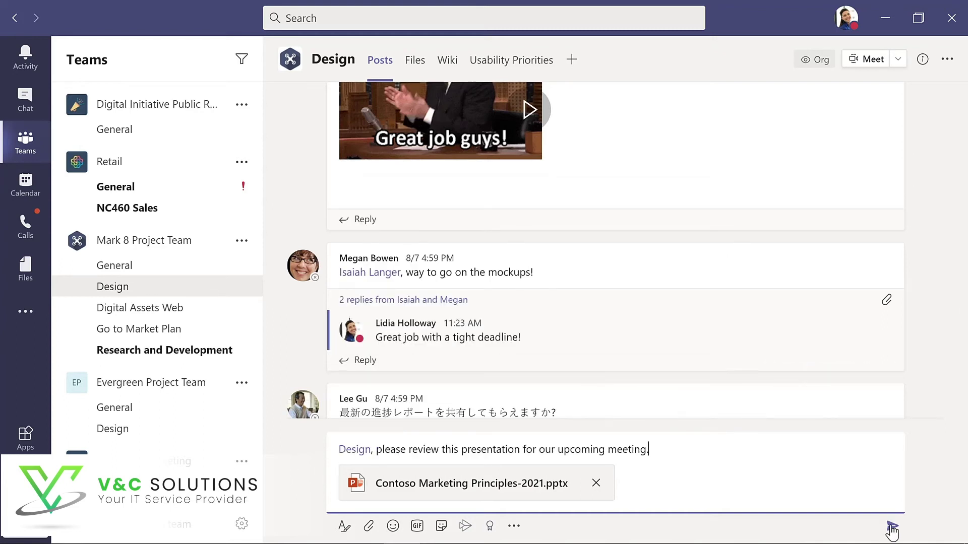
click(893, 526)
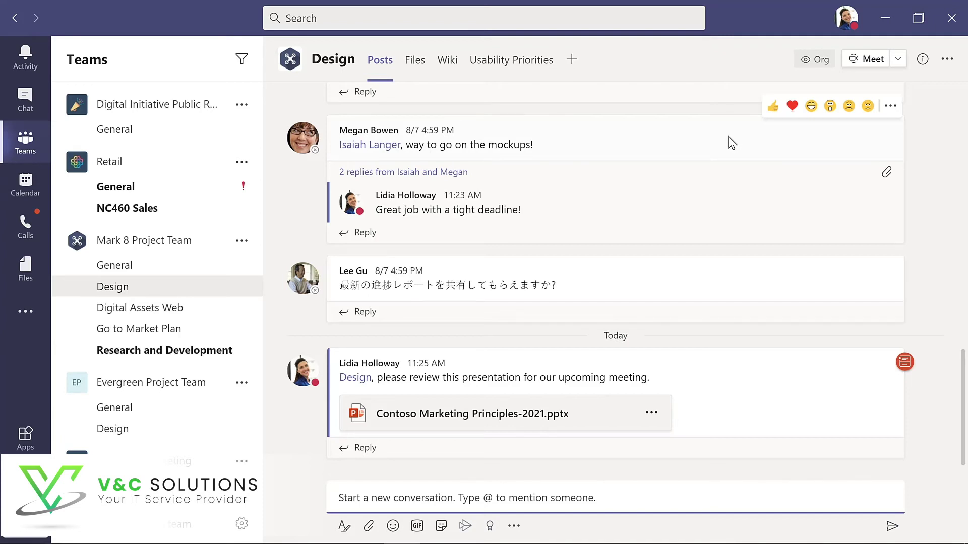
- React to the mockups post with a heart and review the additional actions available for that message
click(792, 107)
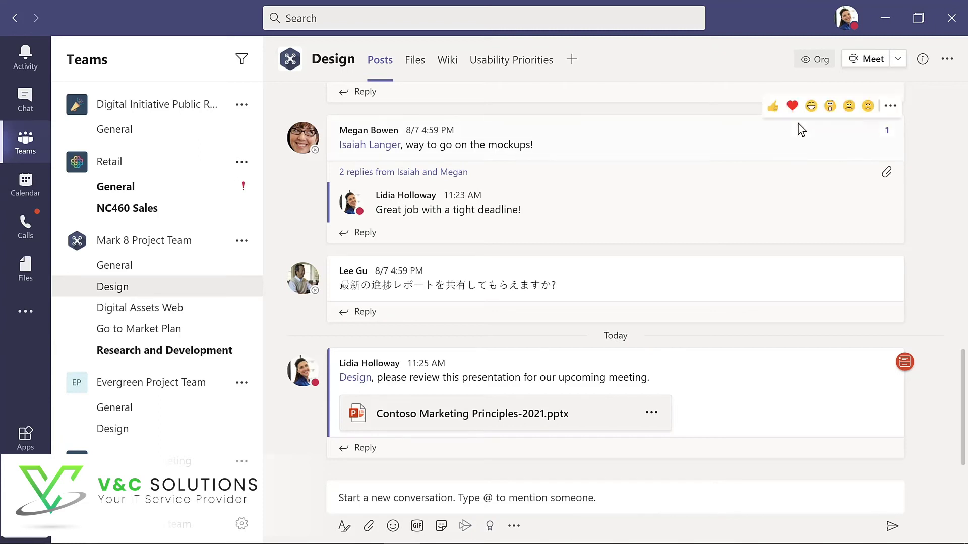
click(891, 109)
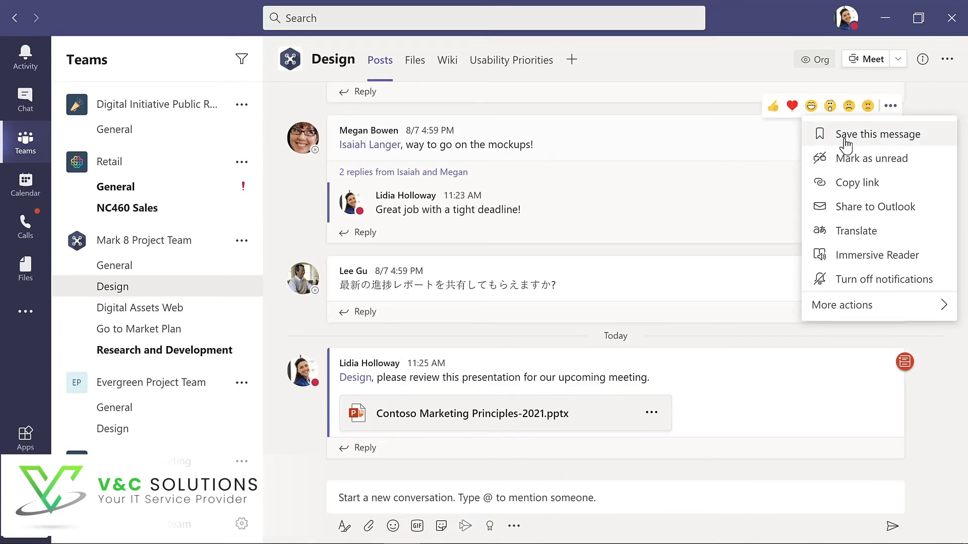
click(742, 151)
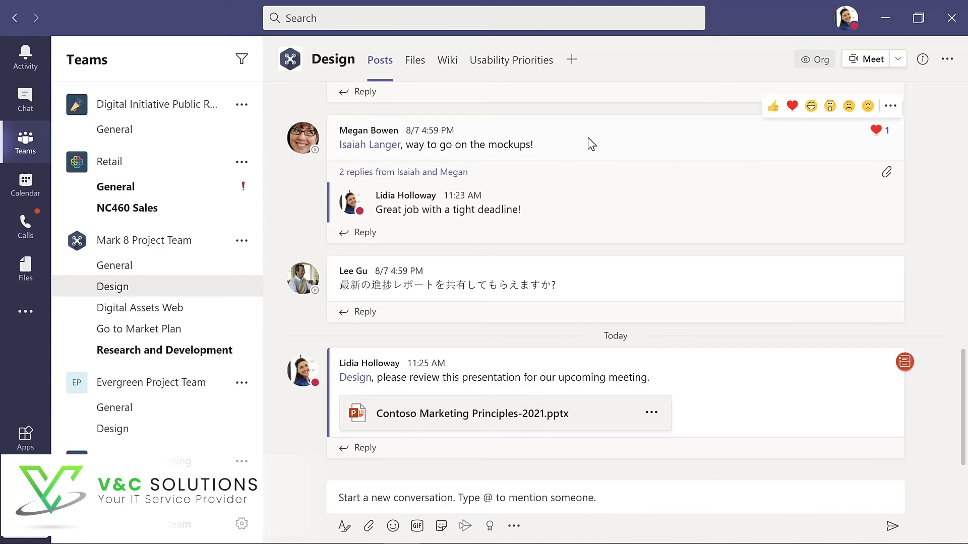
- Start a new private chat with the IT Admin and send "What's the update on the new laptops for my project team?"
click(26, 100)
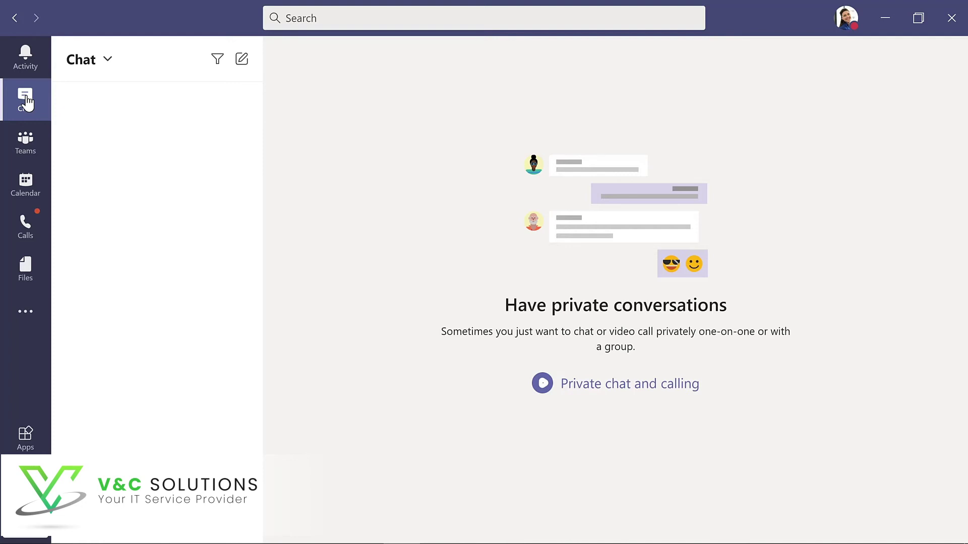
click(242, 59)
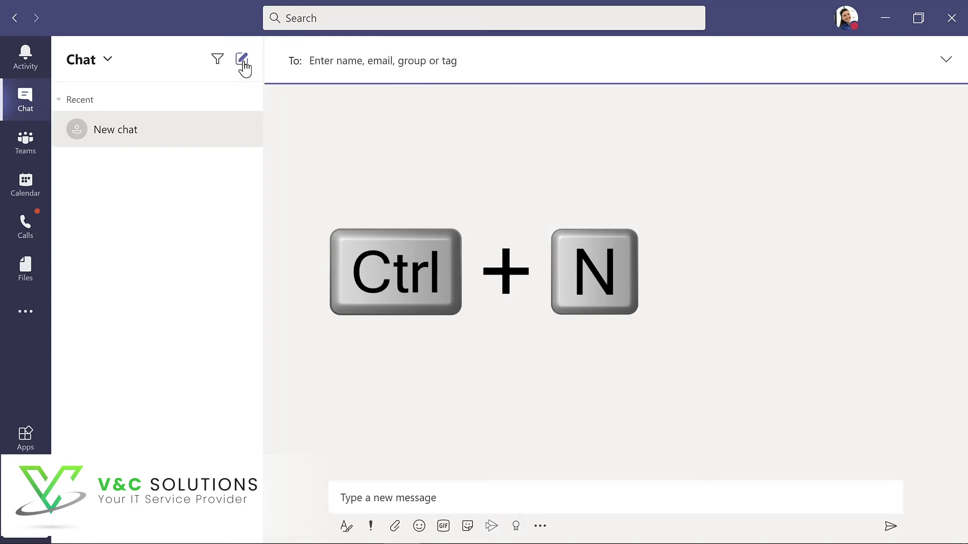
text(all)
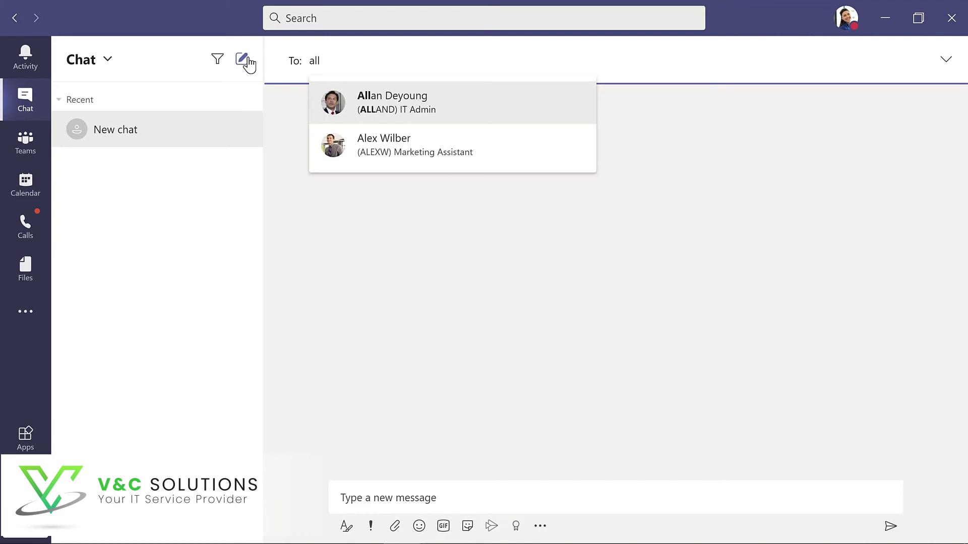
key(Return)
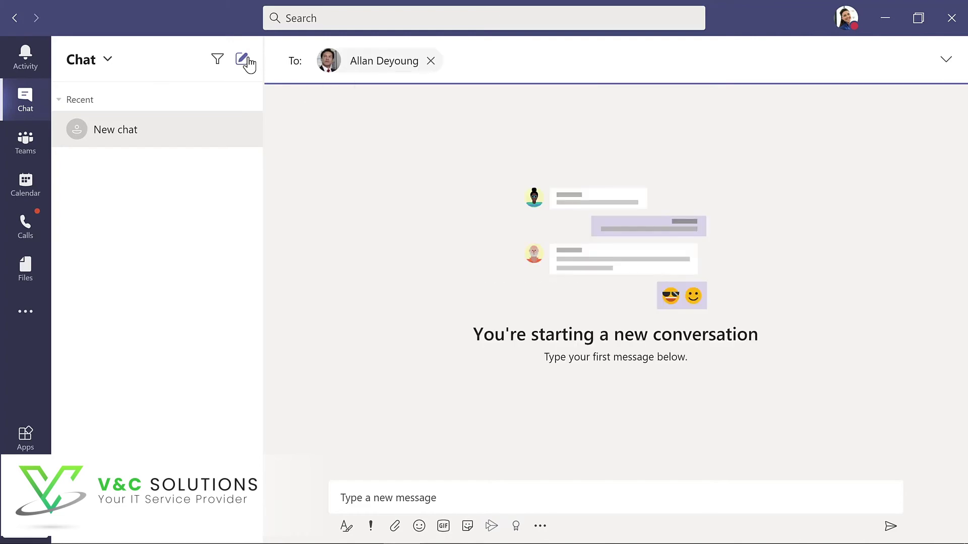
click(387, 490)
text(What's the update on the new laptops for my project team?)
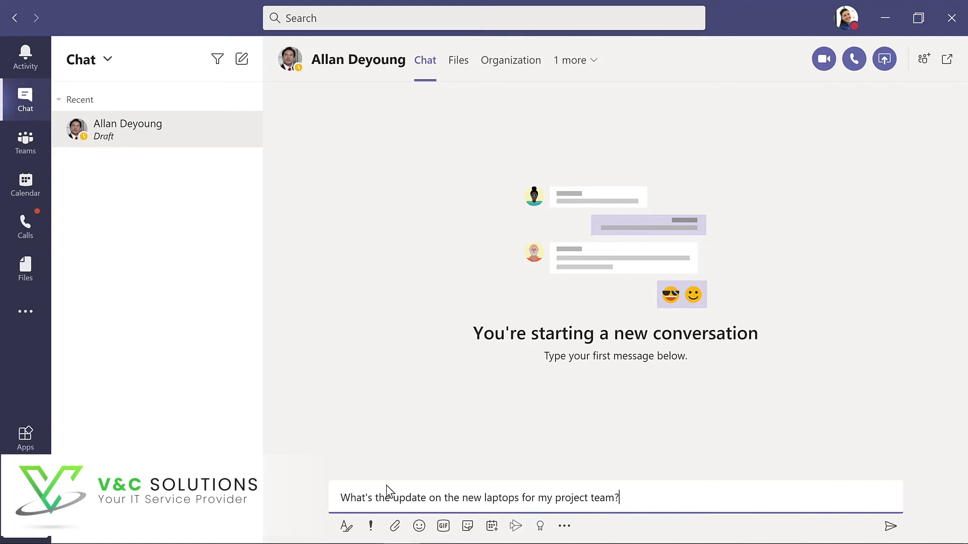
key(Return)
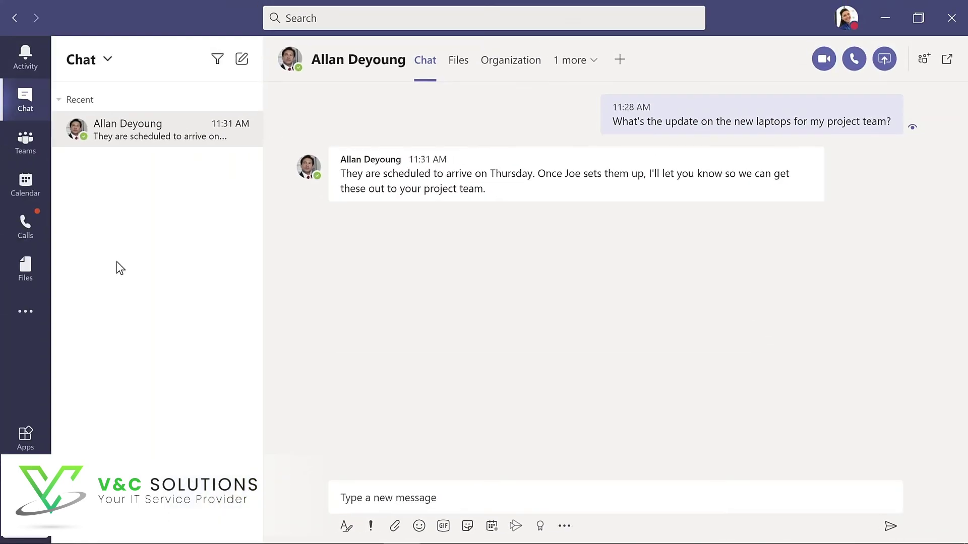
- Search the GIFs for "yay" and insert the one of people celebrating in a doorway into the chat message
click(443, 526)
text(yay)
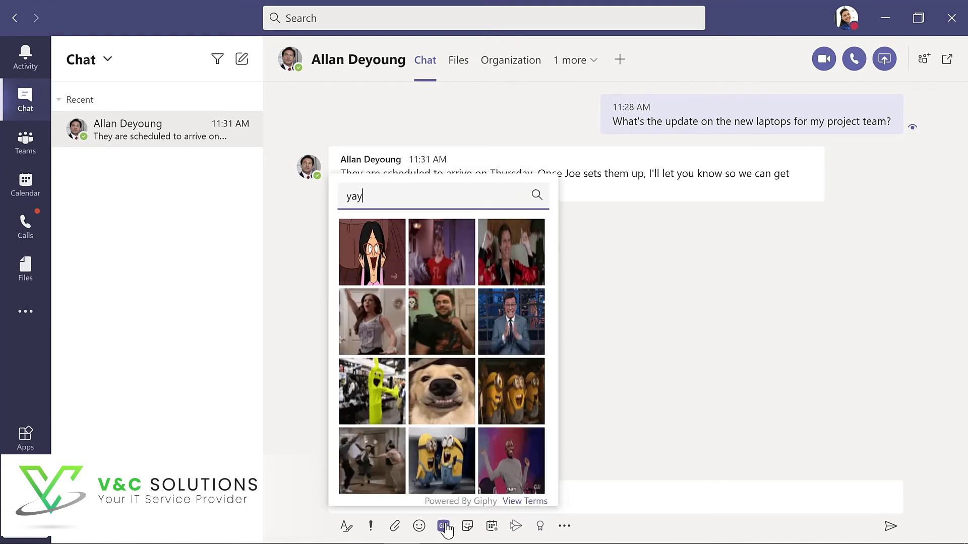
click(369, 460)
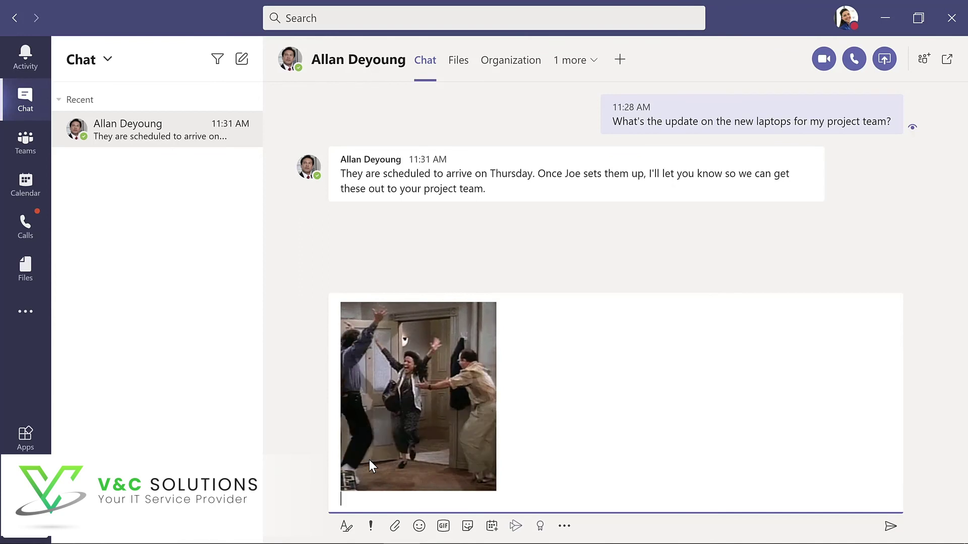
- Add "Thanks so much!" below the GIF and send the message in the private chat
text(Thanks)
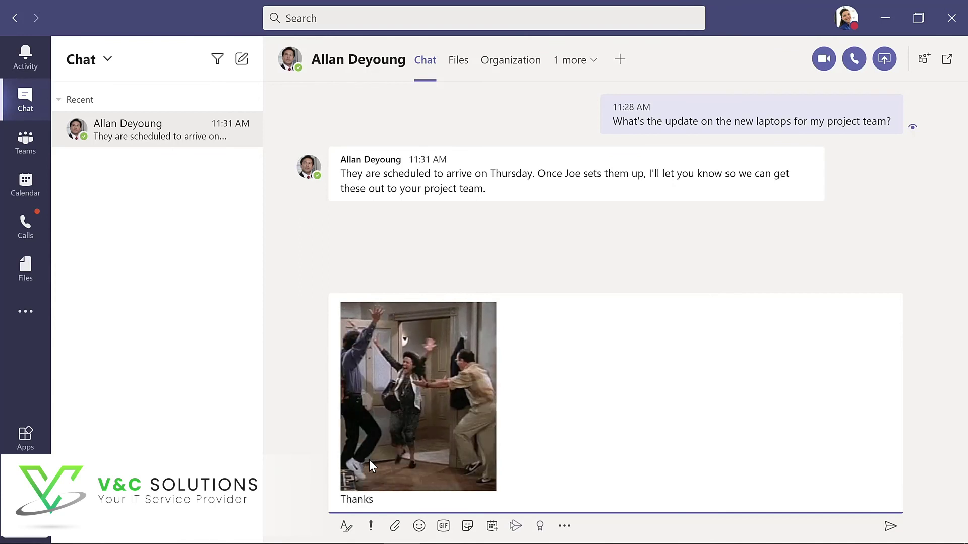
text( so muc)
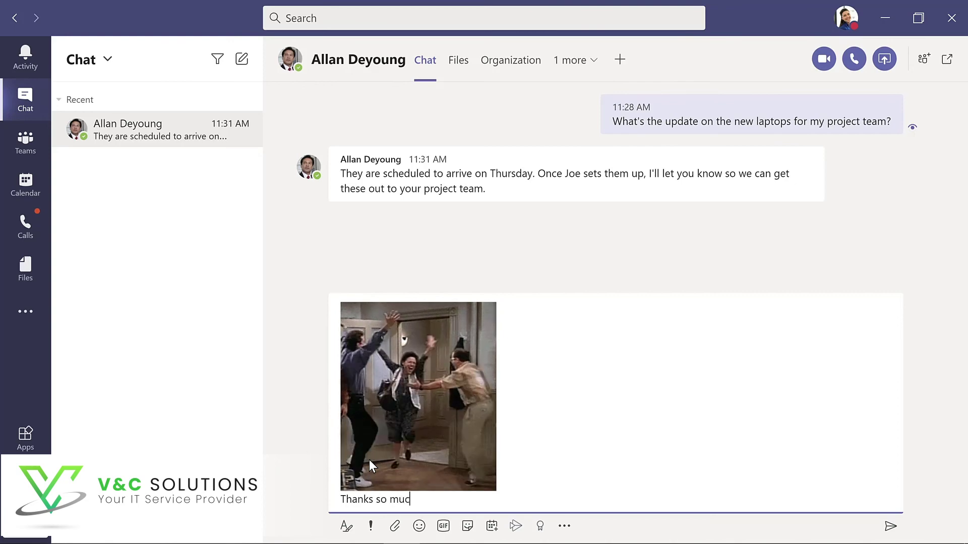
text(h!)
key(Return)
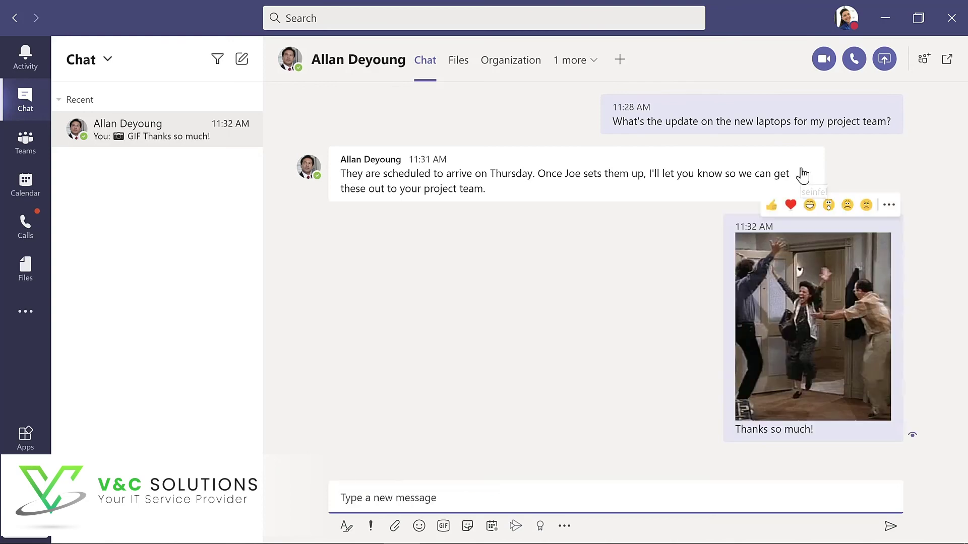
- React to the reply about the laptop delivery with the laughing emoji and pin this private chat
mouse_move(793, 170)
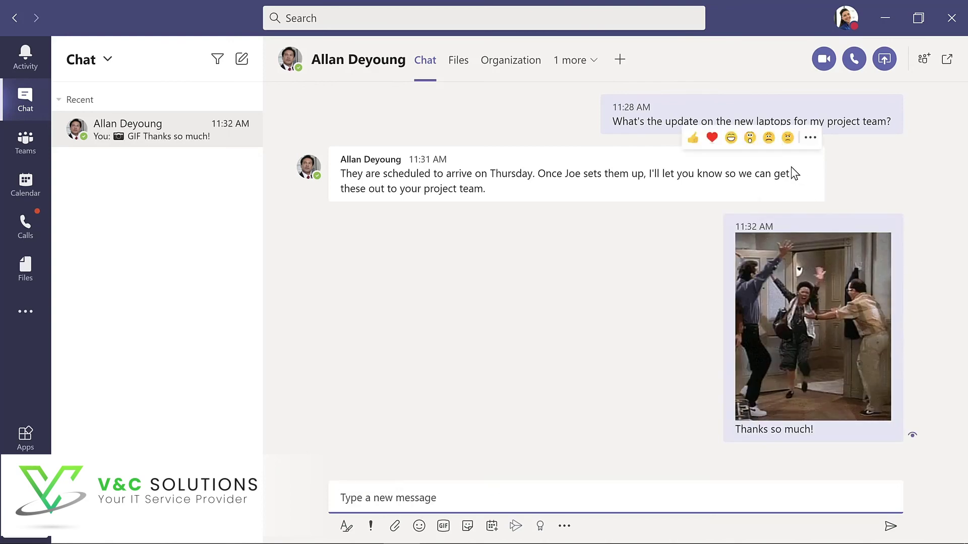
click(730, 138)
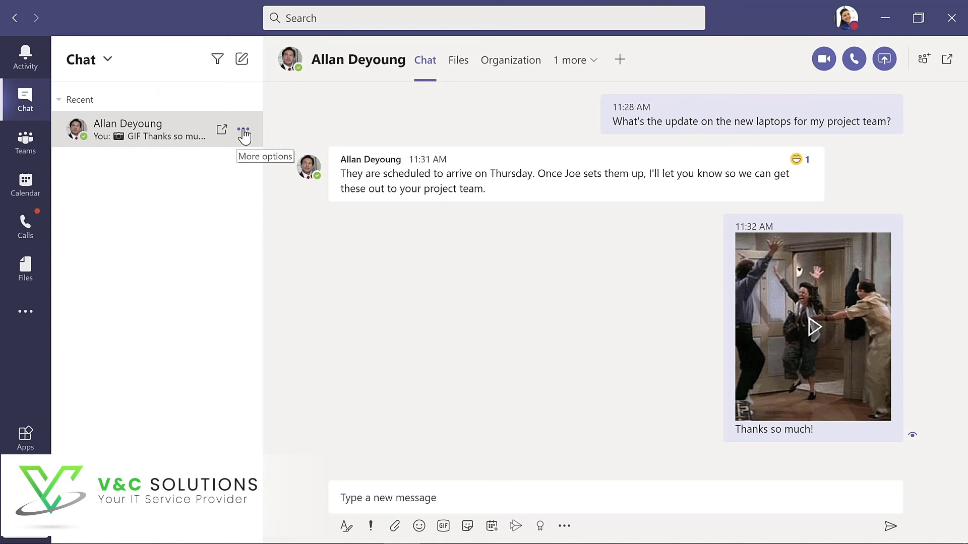
click(244, 132)
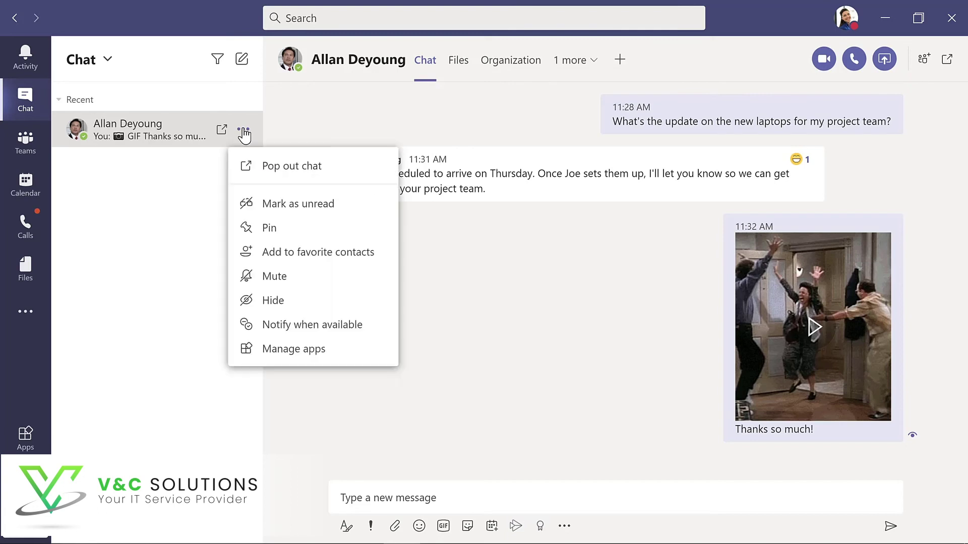
click(264, 231)
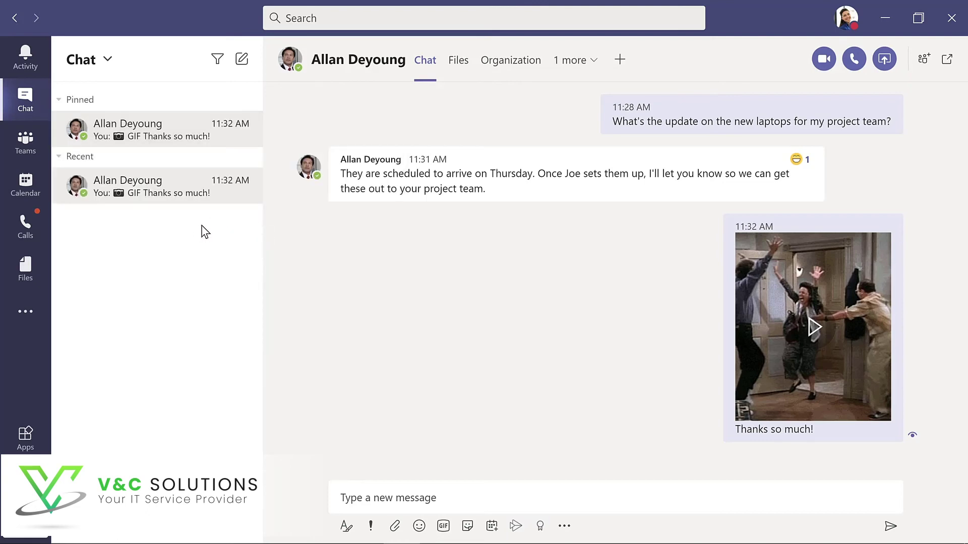
- Open the calendar, view it by full week and switch it back to the work week
click(34, 184)
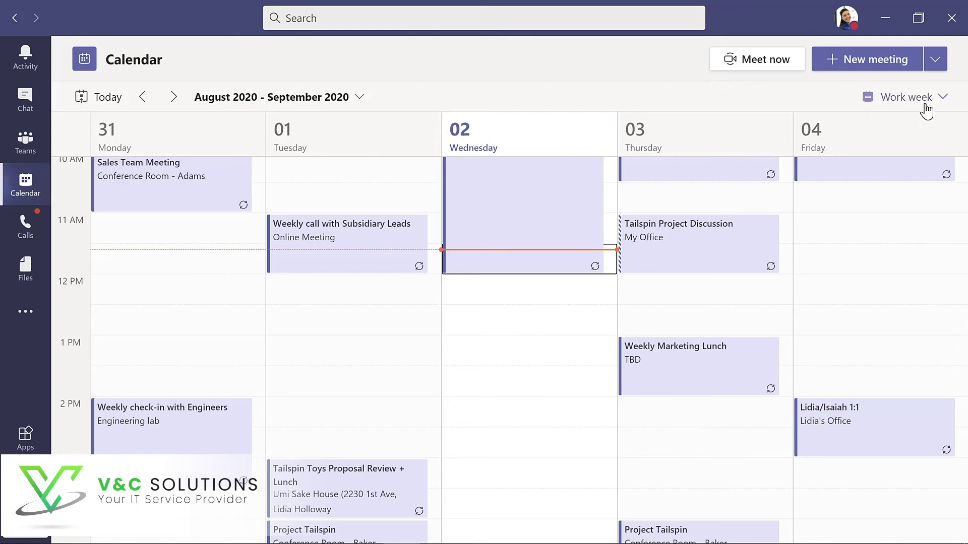
click(940, 100)
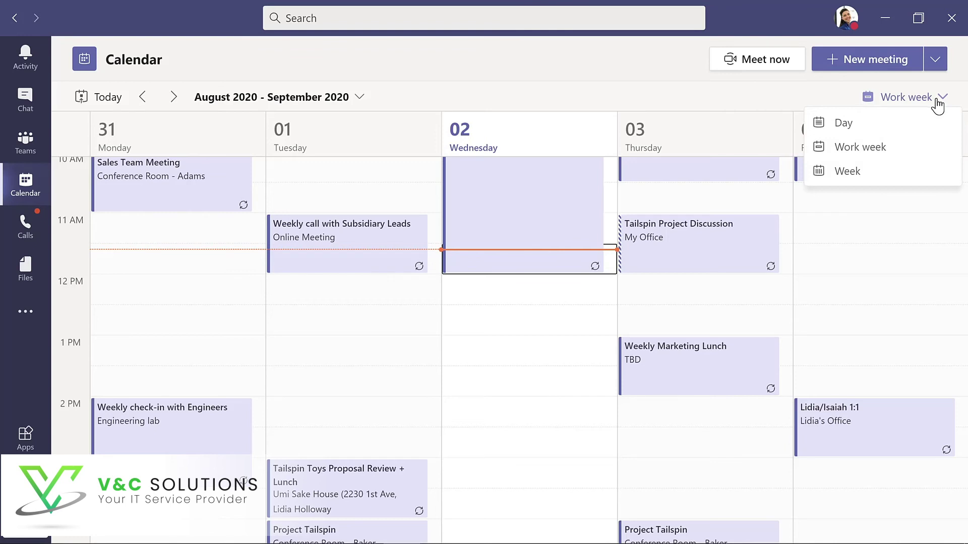
click(868, 172)
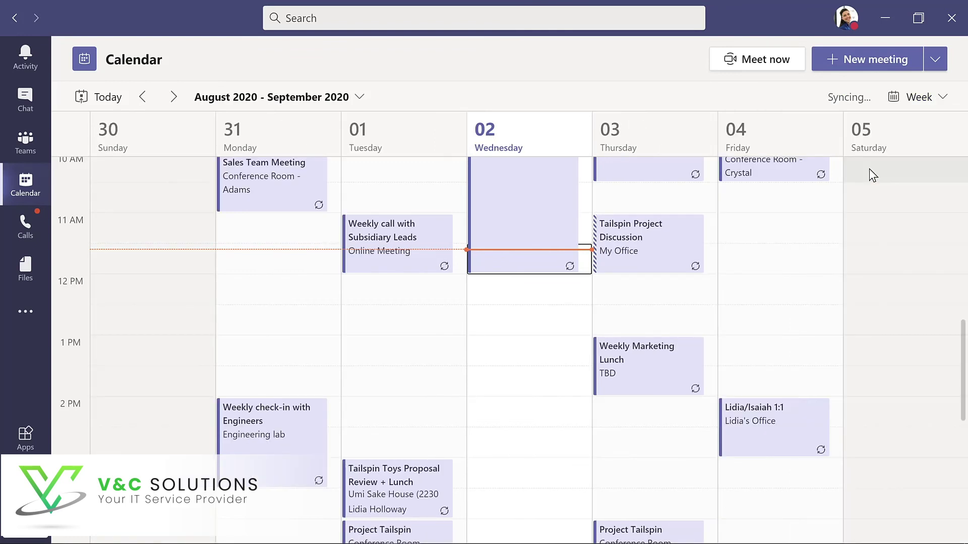
click(941, 98)
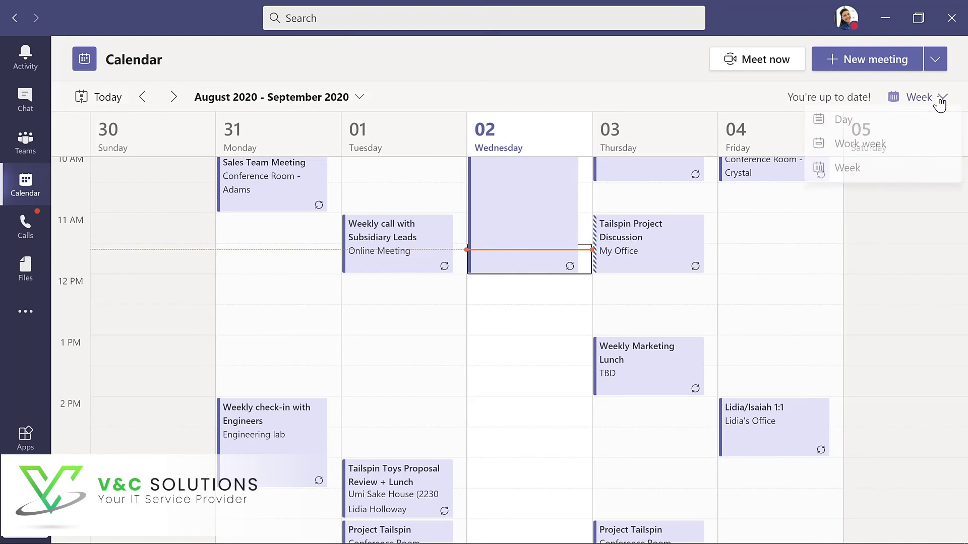
click(892, 148)
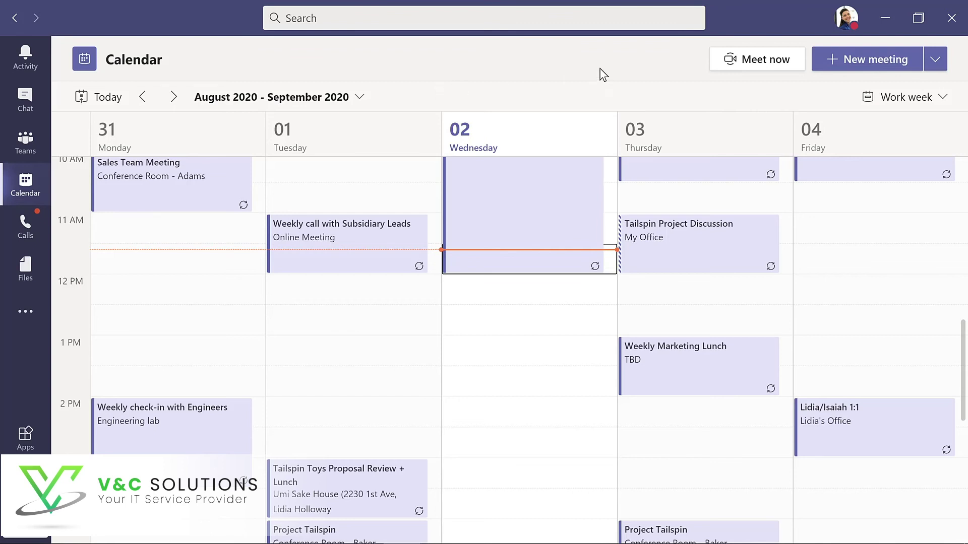
- Create a new meeting titled "Evergreen Design Meeting" and add the four required attendees
click(856, 56)
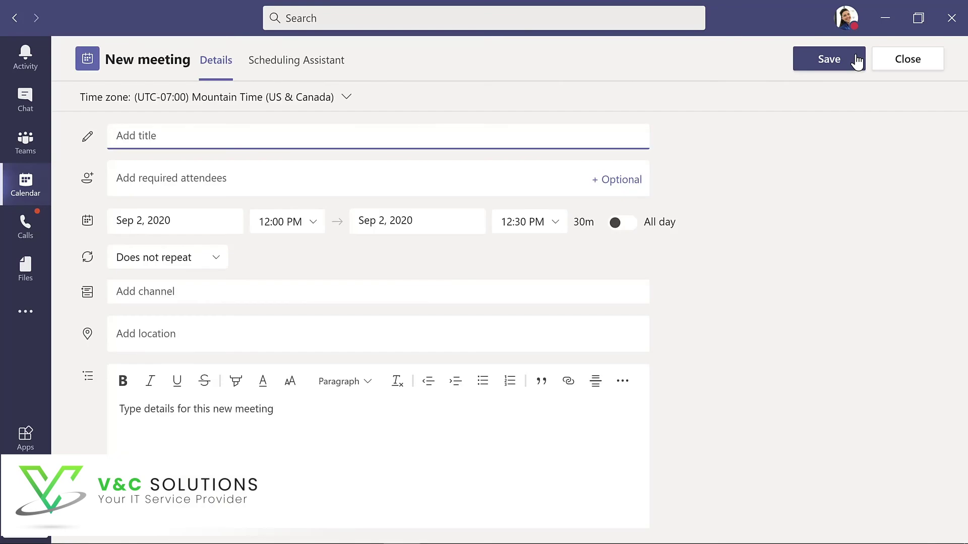
text(Evergreen Design Meeting)
click(238, 176)
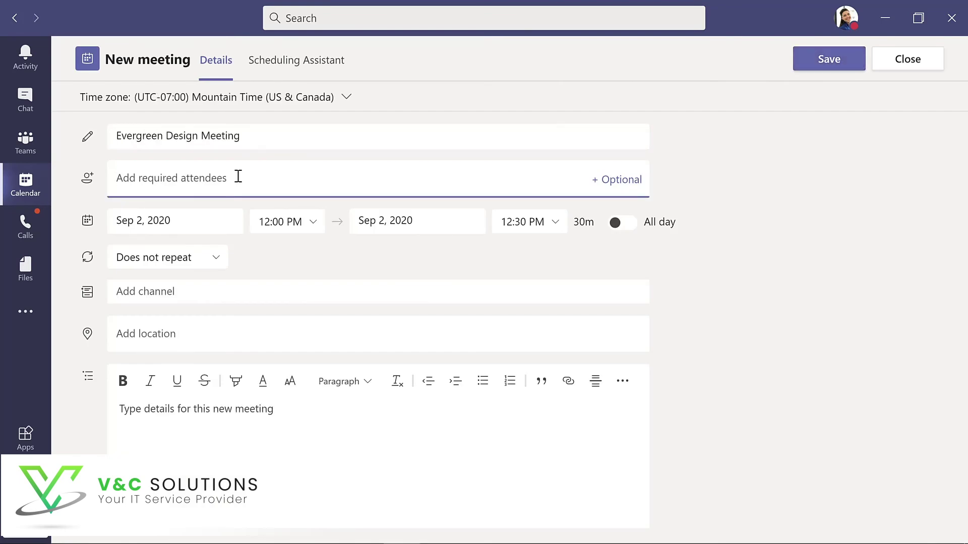
text(lynn)
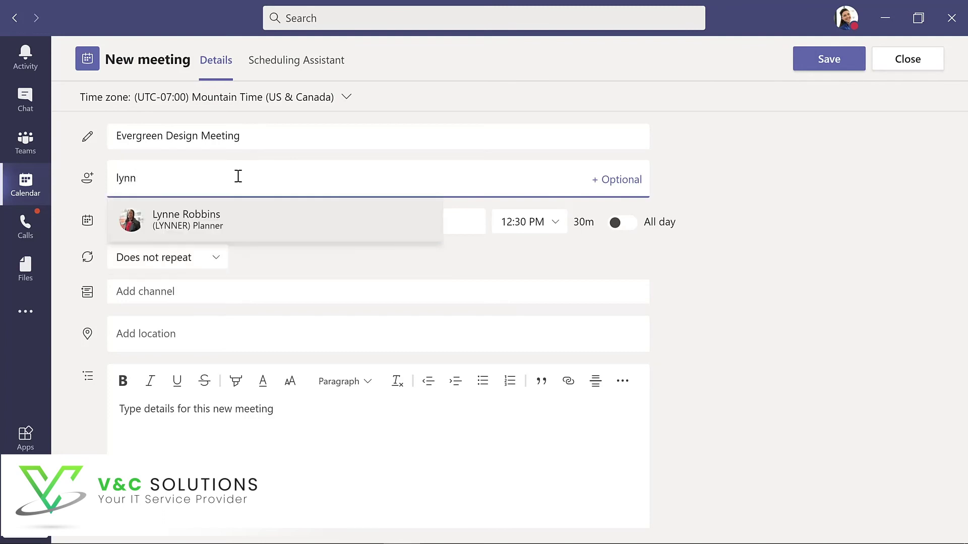
key(Return)
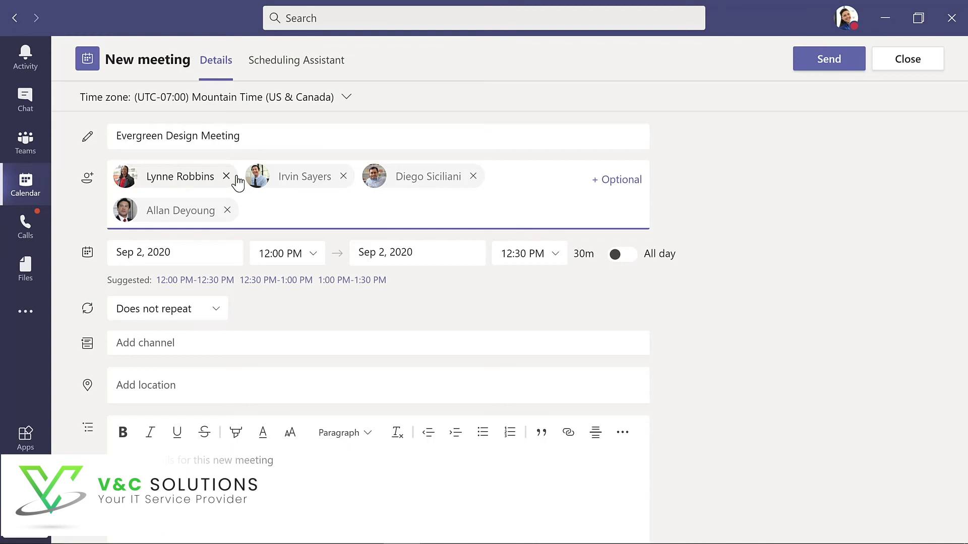
- Set the meeting date to Sep 8, 2020 and extend its end time to 1:00 PM in the Scheduling Assistant
click(204, 248)
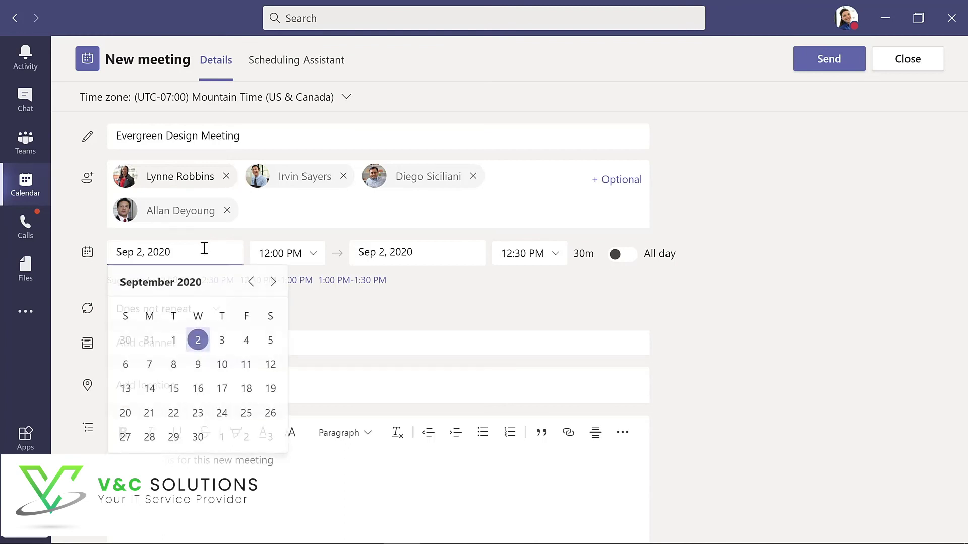
click(173, 365)
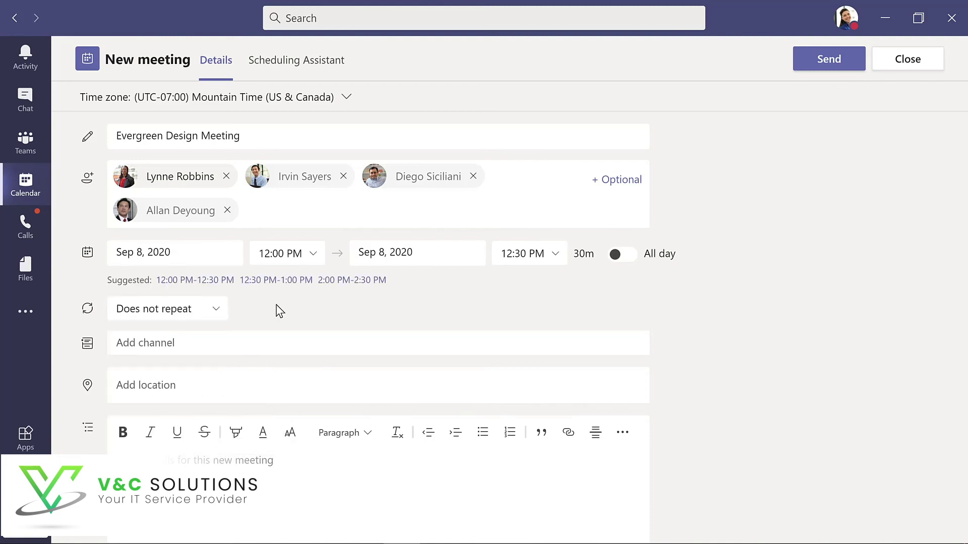
click(283, 64)
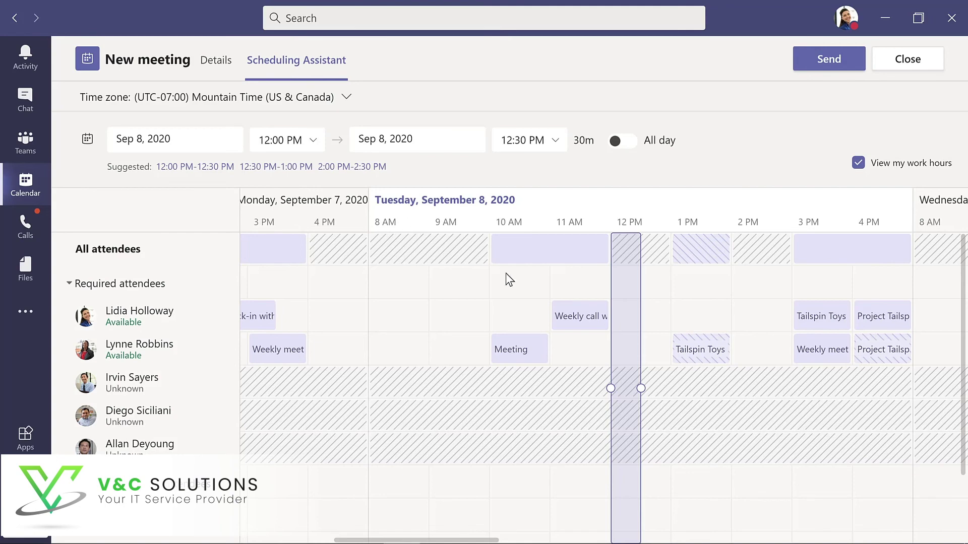
drag(641, 388, 674, 389)
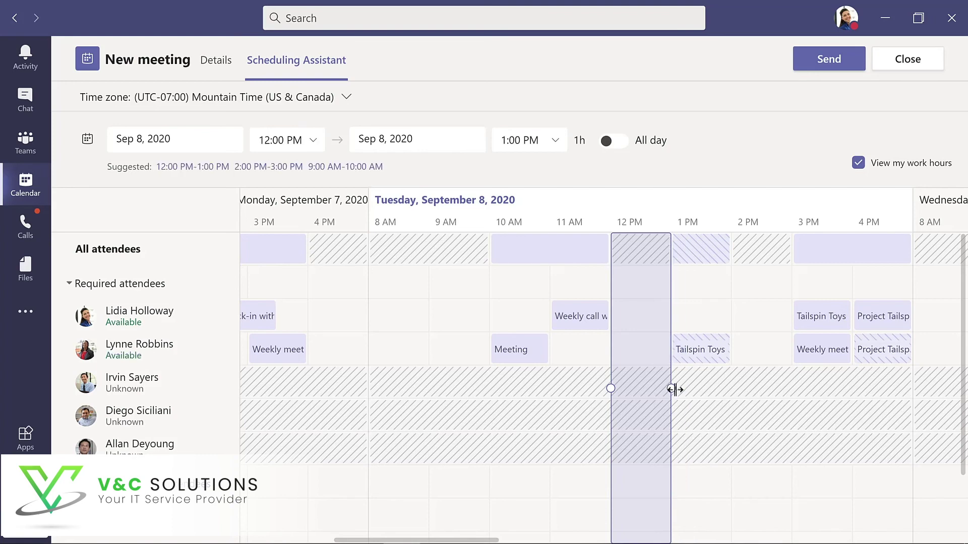
- Return to the meeting details and assign the meeting to the Design channel of the Evergreen Project Team
click(216, 61)
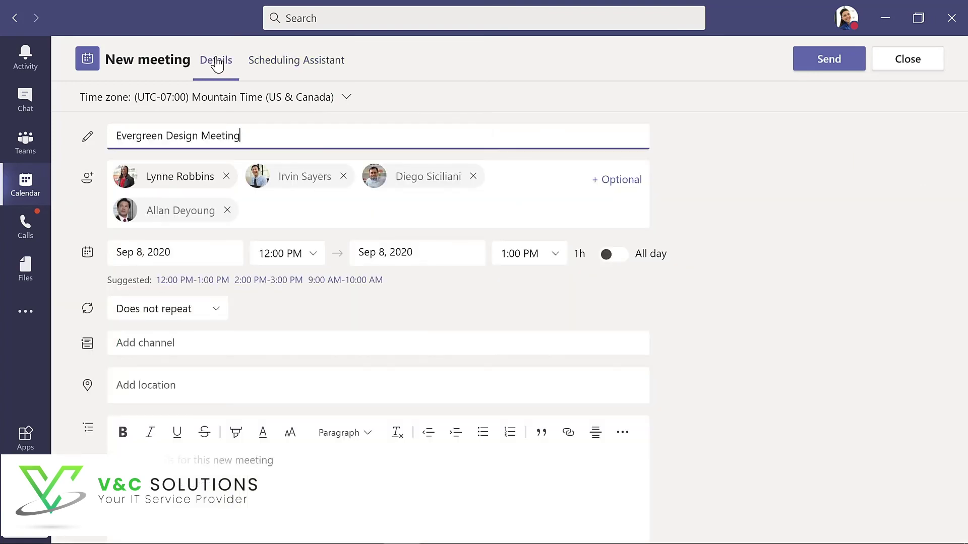
click(227, 344)
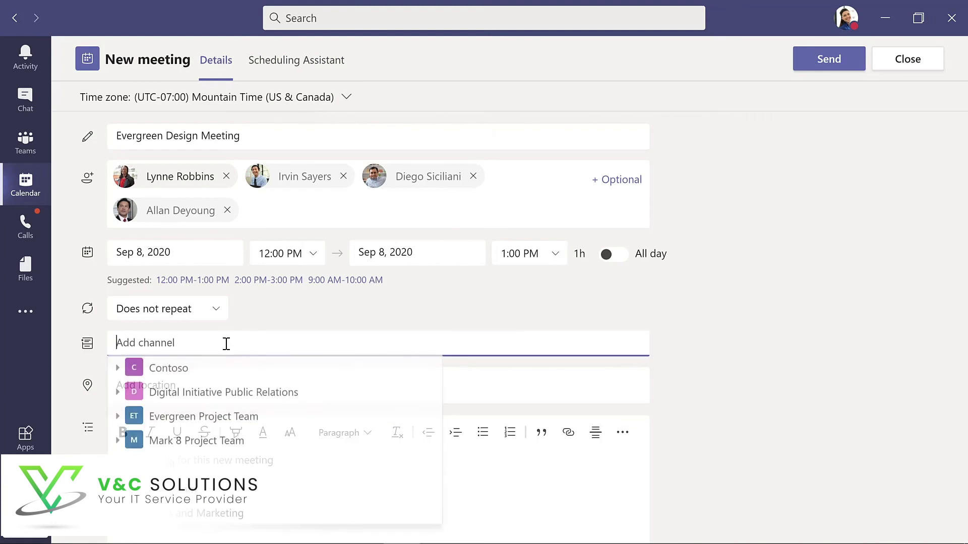
click(120, 420)
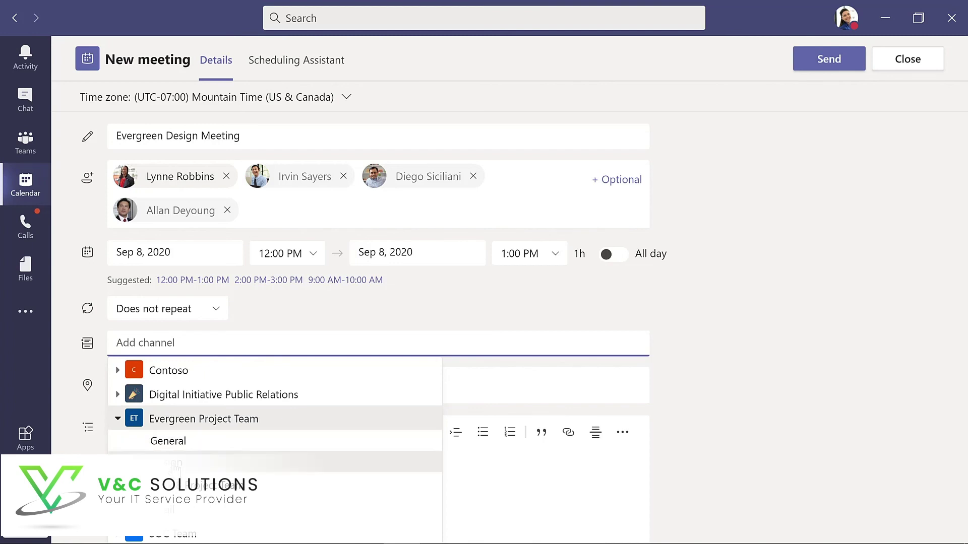
click(174, 467)
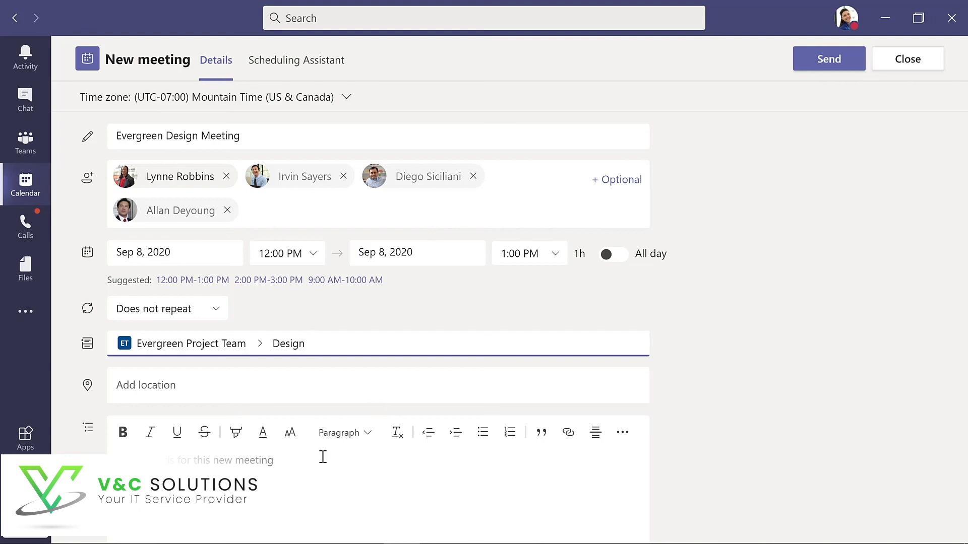
- Enter "Meeting for design team" as the meeting details and send the invitation
click(268, 461)
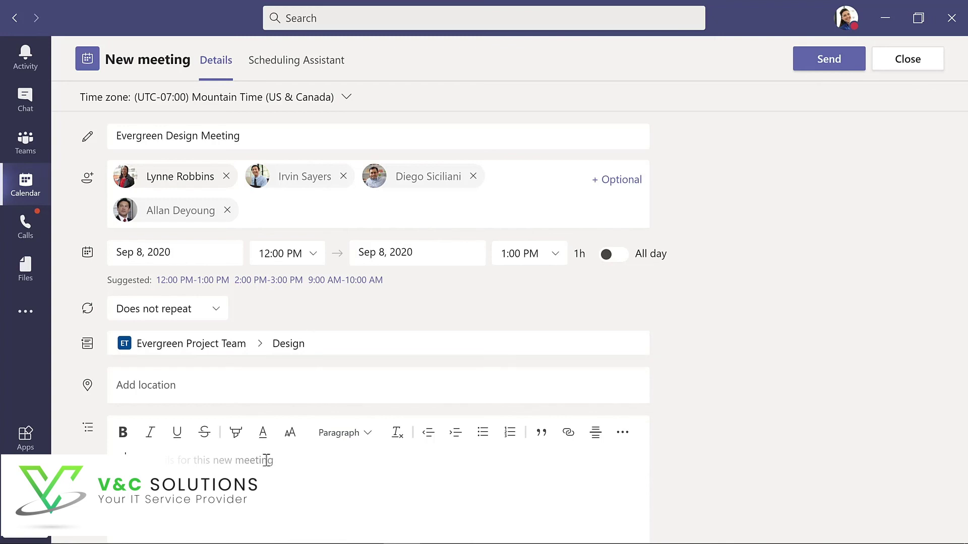
text(Meeting for design team)
click(822, 63)
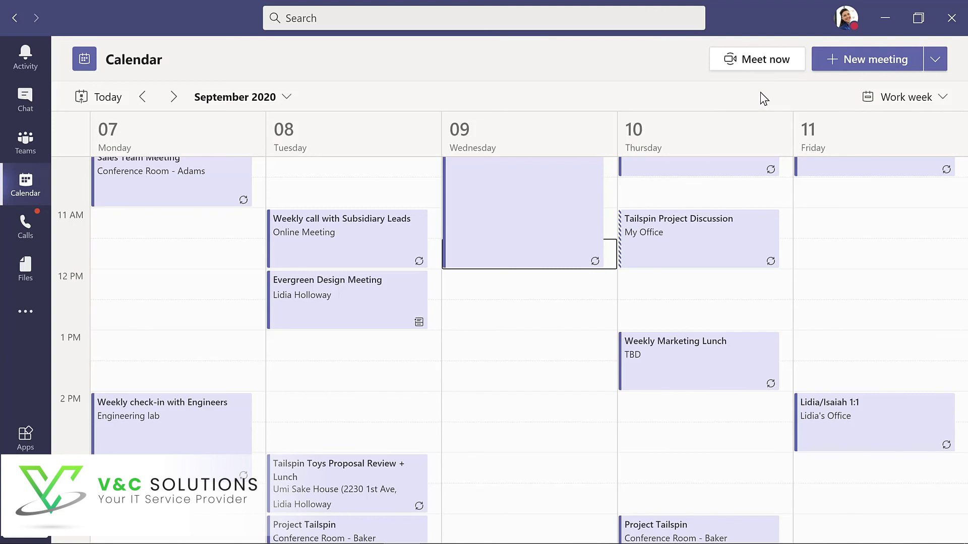
- Start an instant meeting in the Design channel named "Updates to planning document" and open its additional meeting actions
click(27, 145)
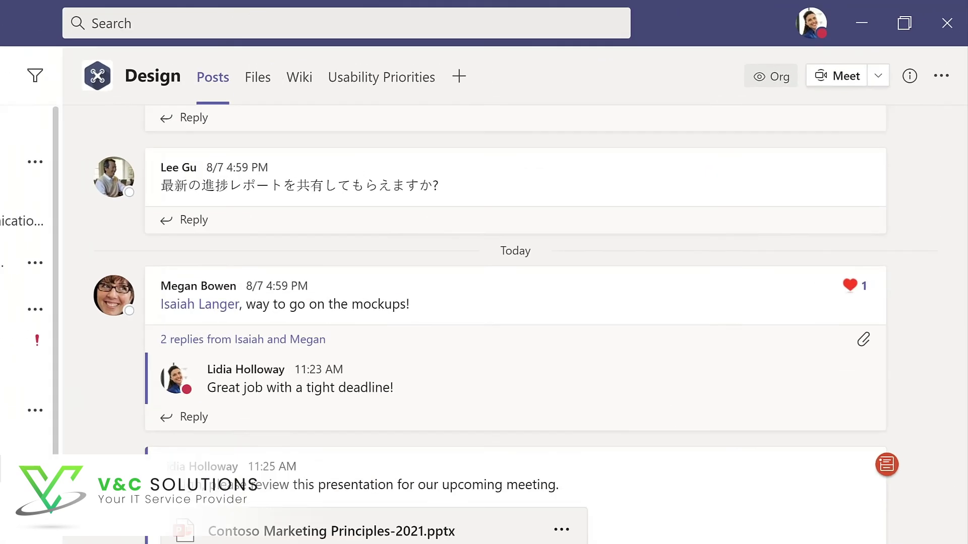
click(898, 59)
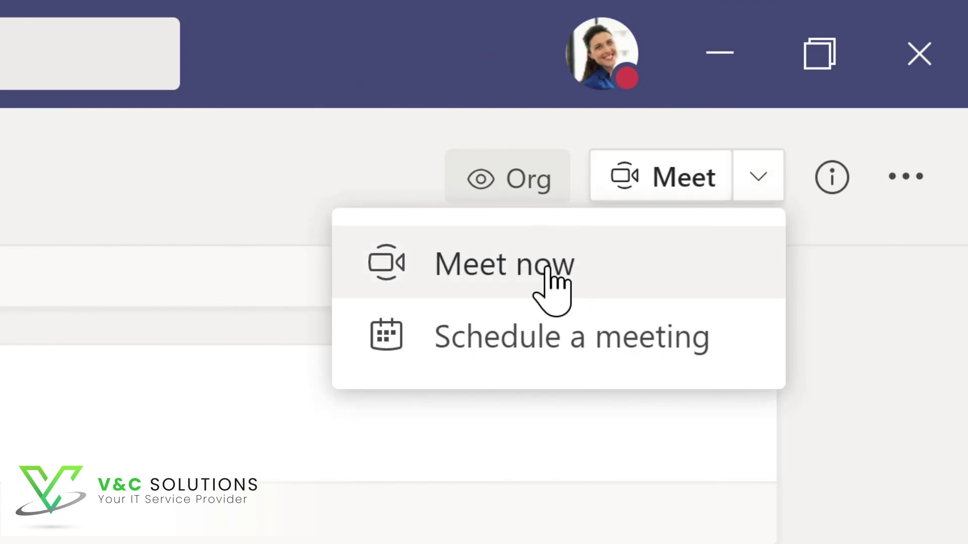
click(513, 266)
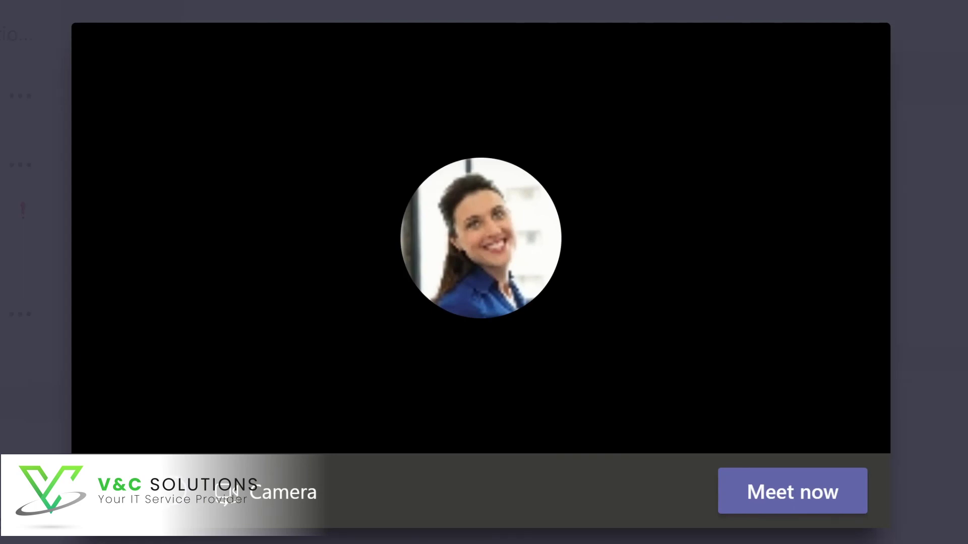
text(Updates)
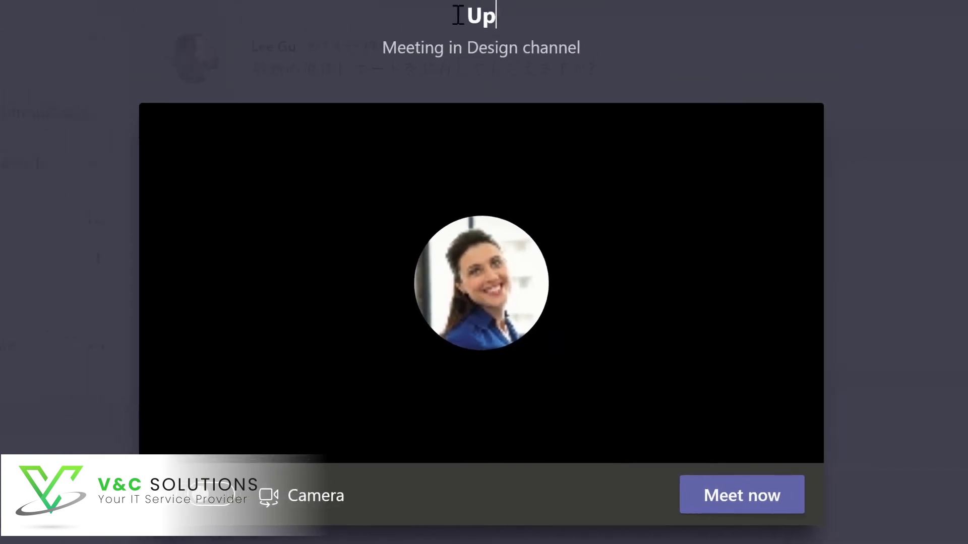
text( to planning document)
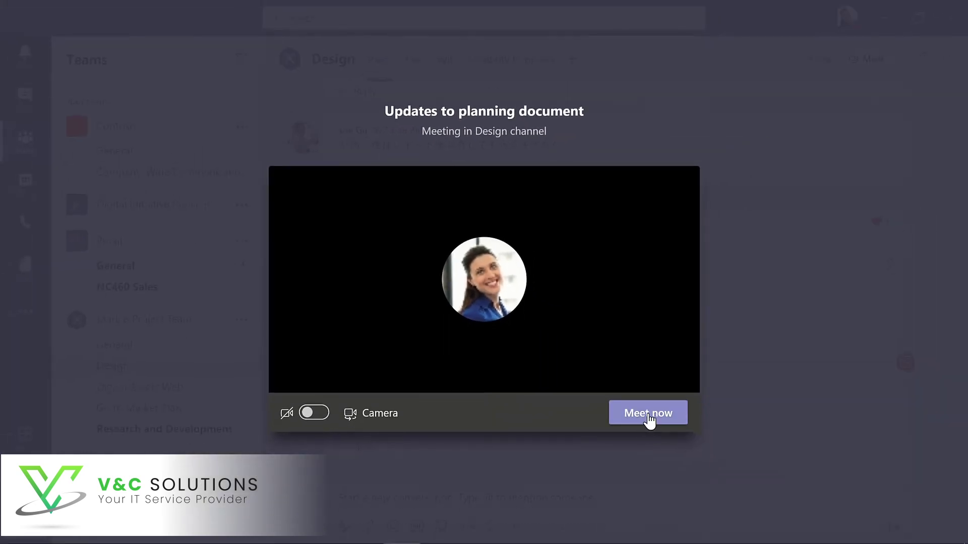
click(700, 473)
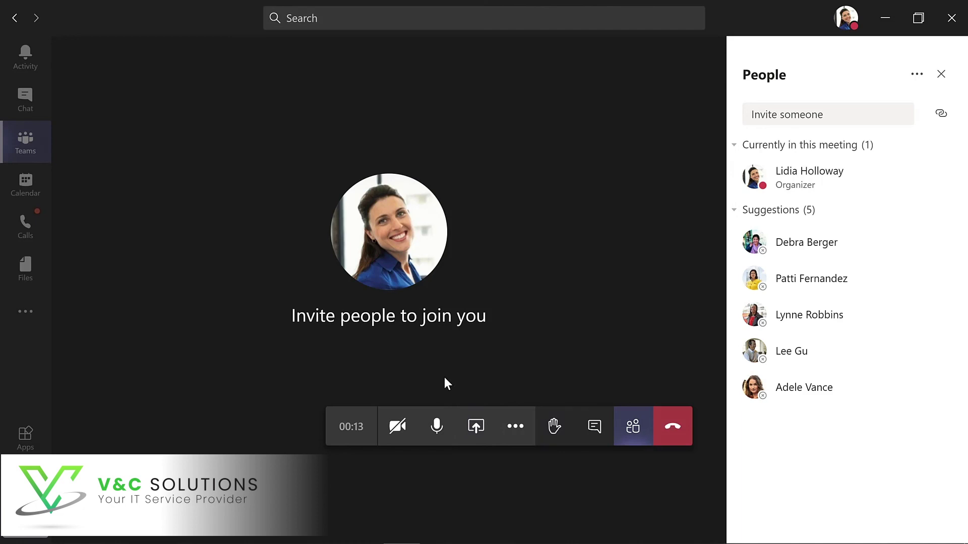
click(516, 428)
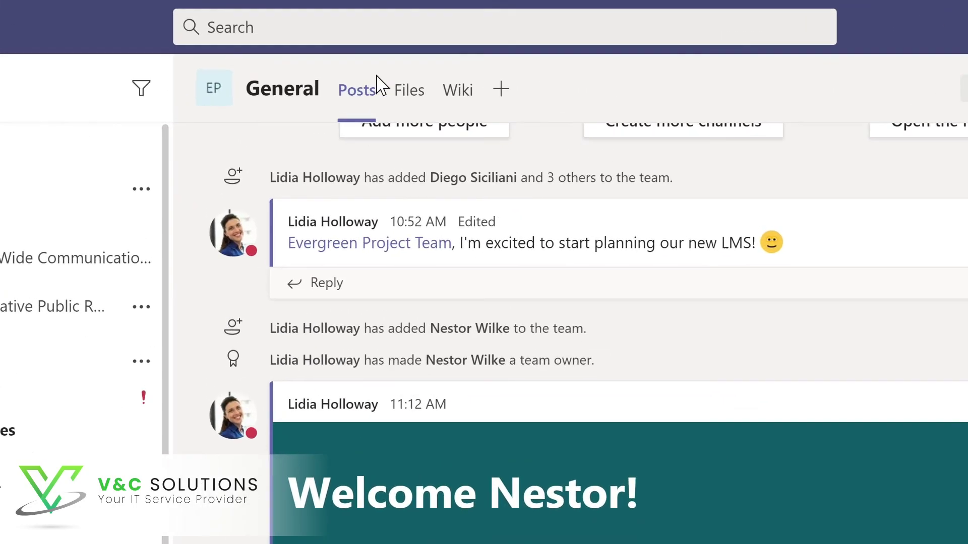
- Search for "marketing" and open the Sales and Marketing message about attending a conference from the message results
click(353, 24)
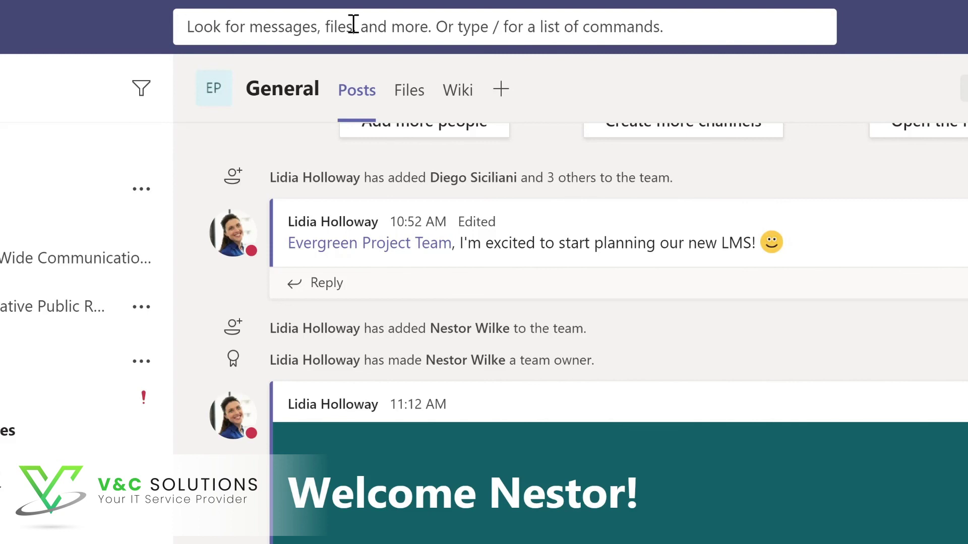
text(marketing)
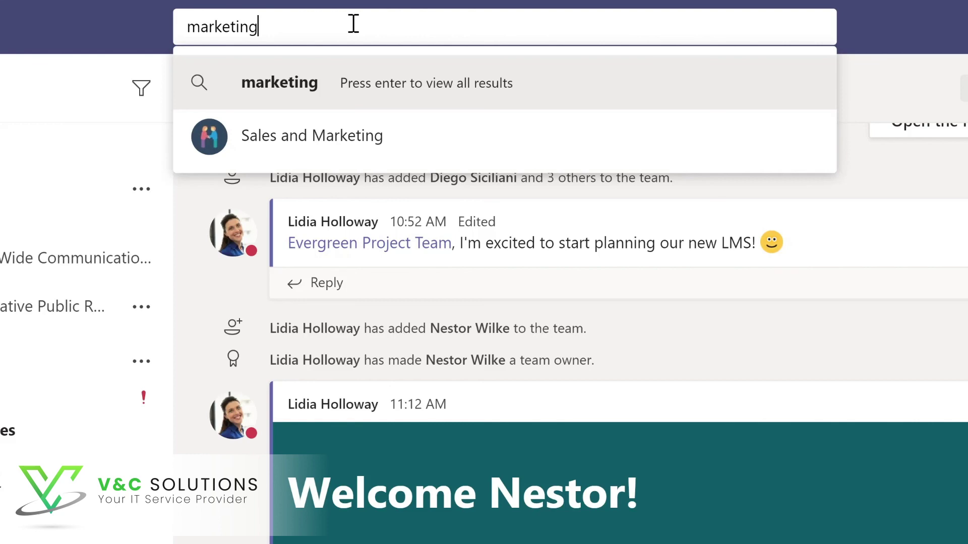
key(Return)
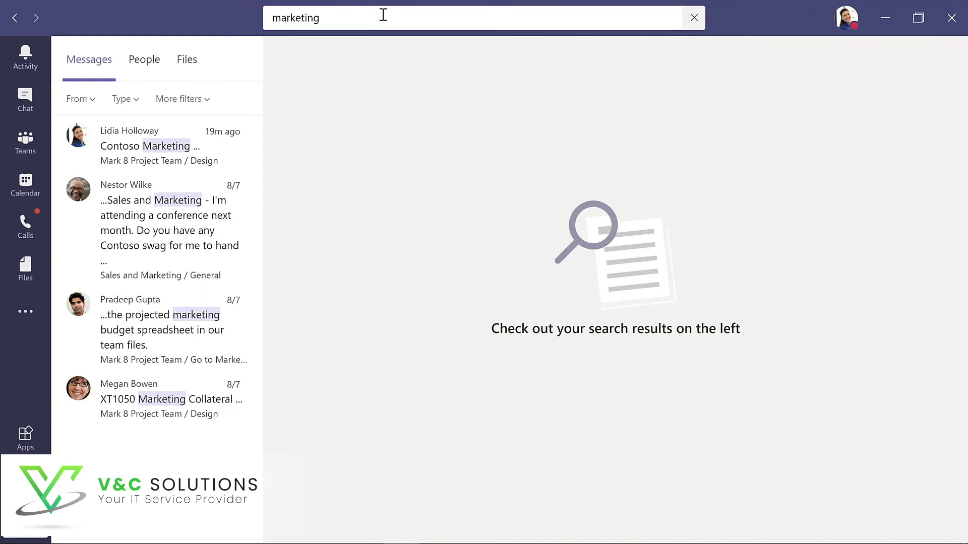
click(150, 220)
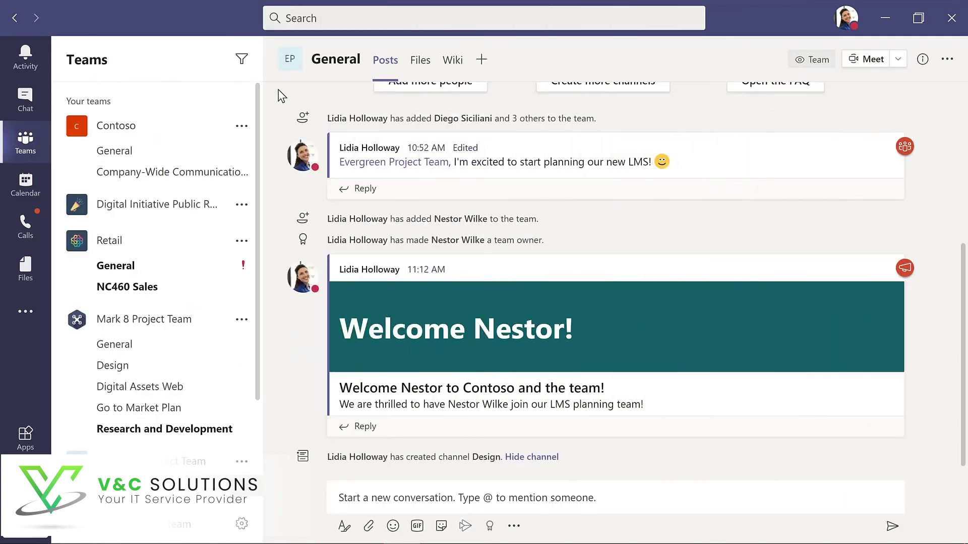
- Display the list of available slash commands in the search box, and close it again
click(330, 18)
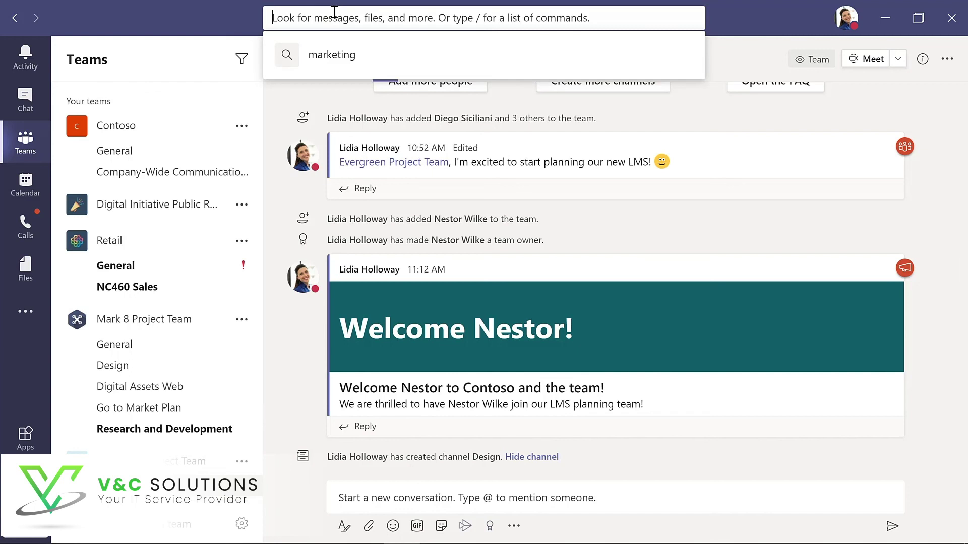
text(/)
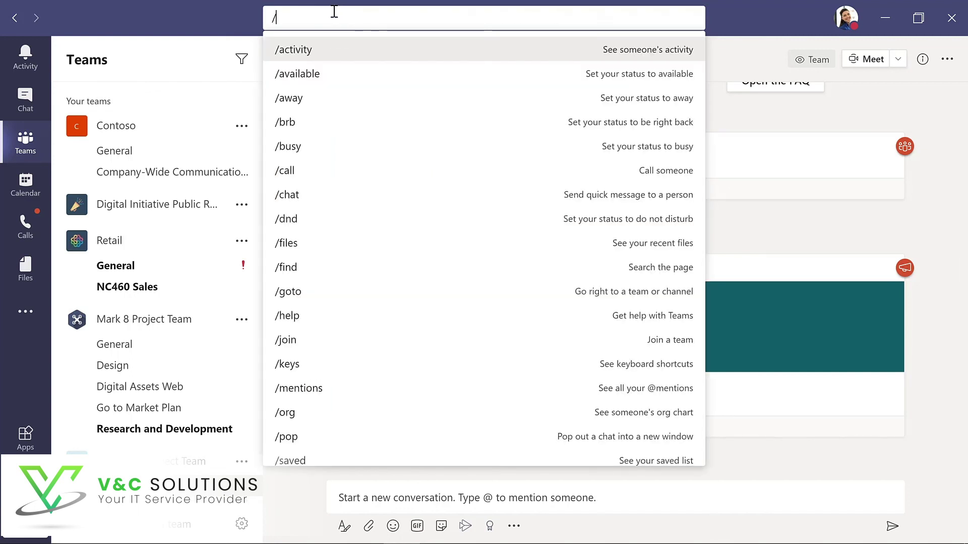
click(895, 240)
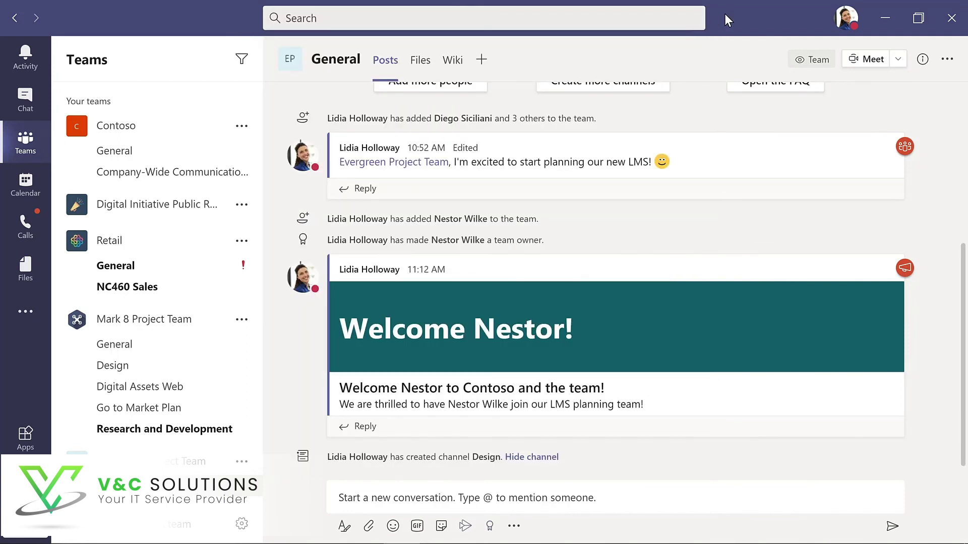
- Bring up the slash command list again and run /keys to view the keyboard shortcuts
key(ctrl+/)
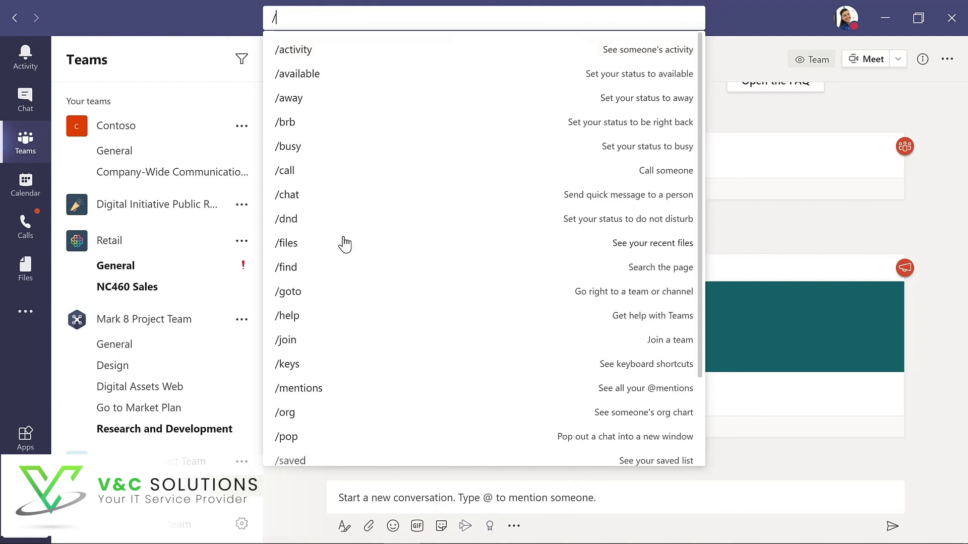
click(297, 366)
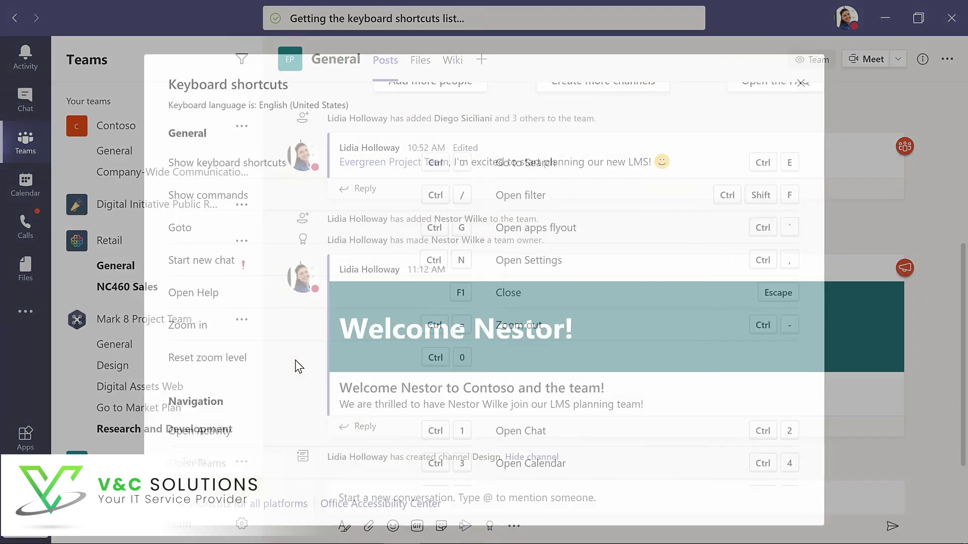